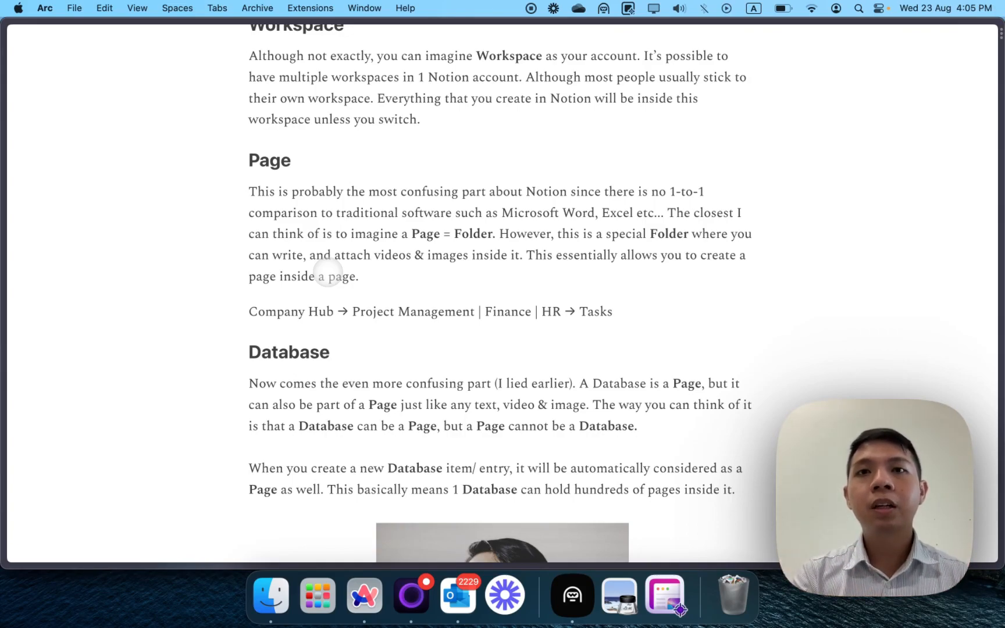
# Switch to the Notion Page Structure page in Notion and show it full screen with the page sidebar collapsed.
pyautogui.moveTo(9, 166)
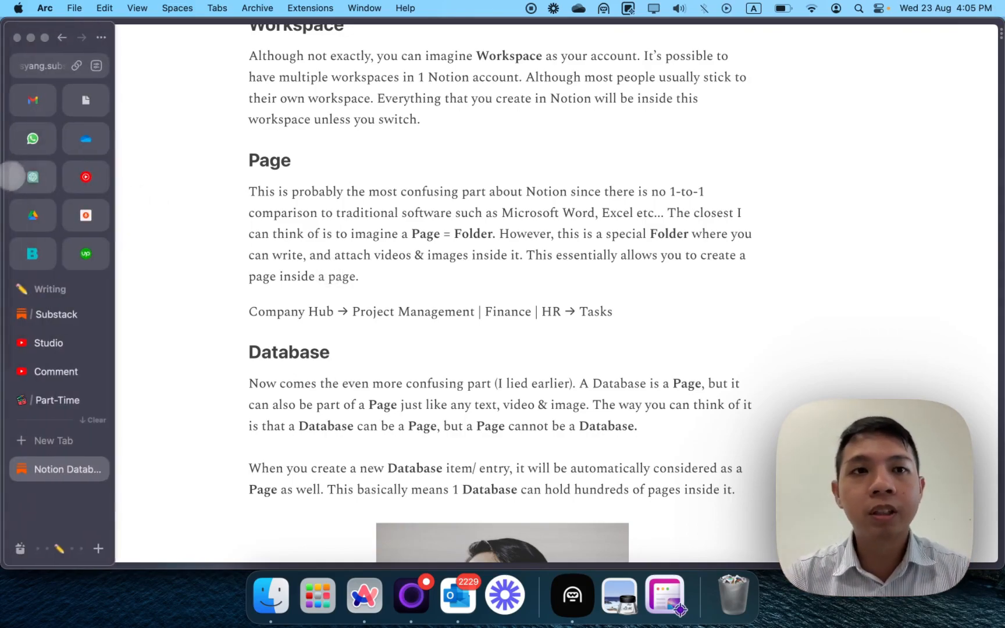
pyautogui.click(89, 98)
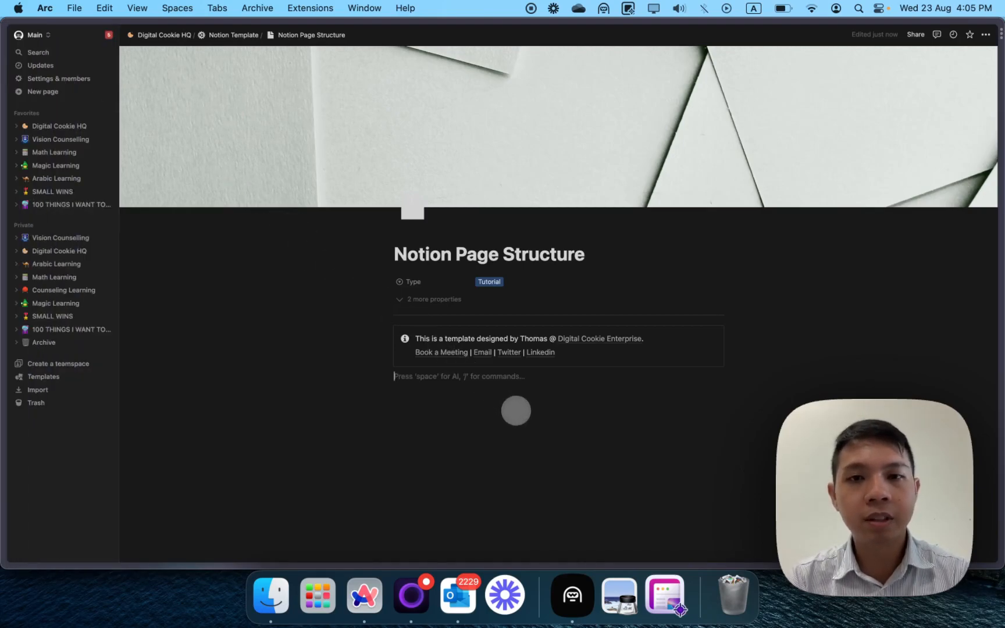
pyautogui.click(99, 37)
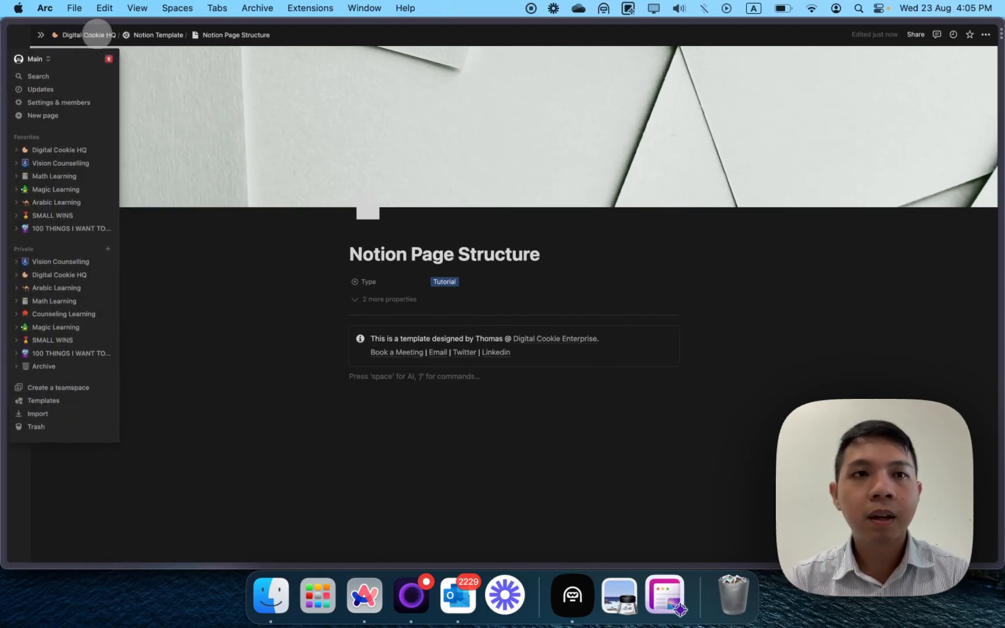
pyautogui.moveTo(7, 41)
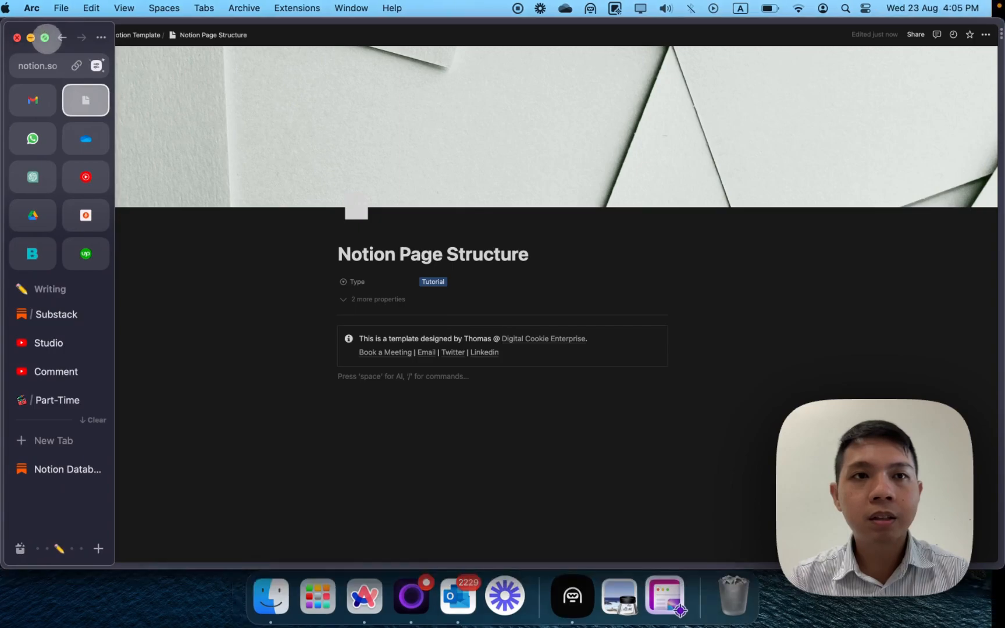
pyautogui.click(45, 36)
# Create a sub-page named "Number 1" below the template callout on the Notion Page Structure page.
pyautogui.click(381, 411)
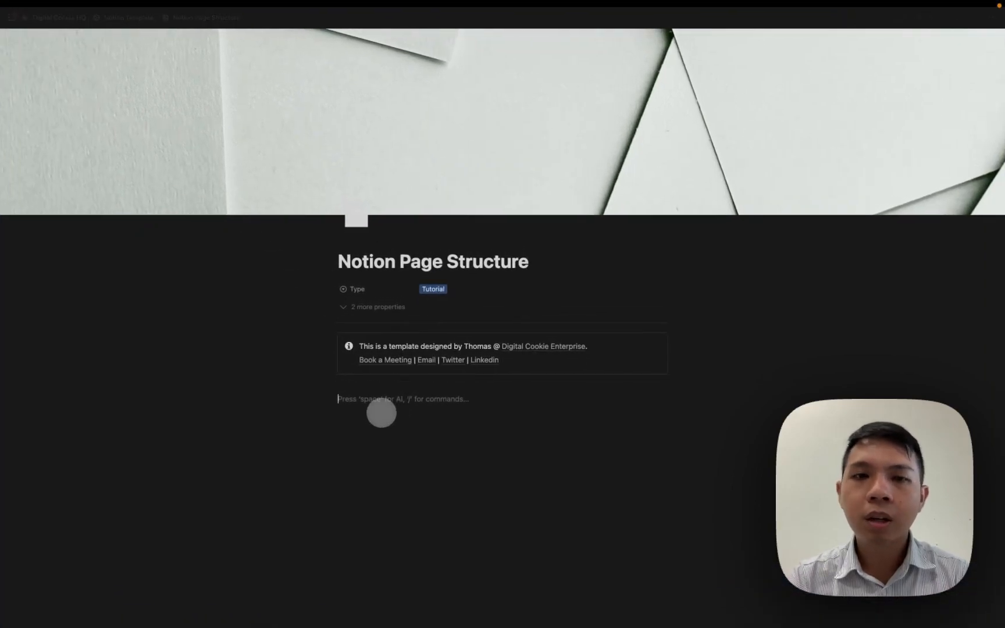
pyautogui.write('/page')
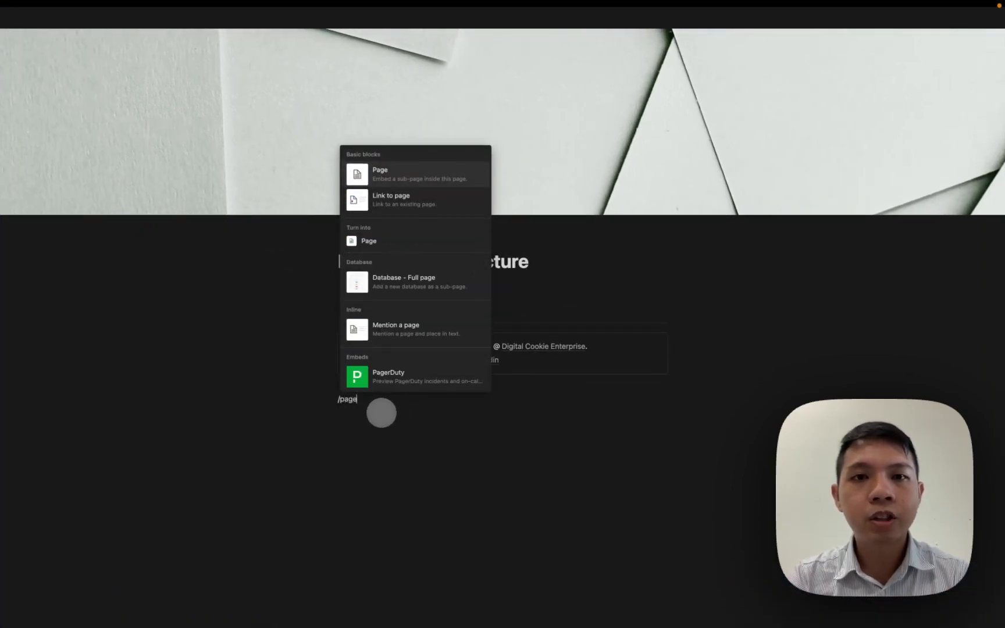
pyautogui.press('Return')
pyautogui.write('Number 1')
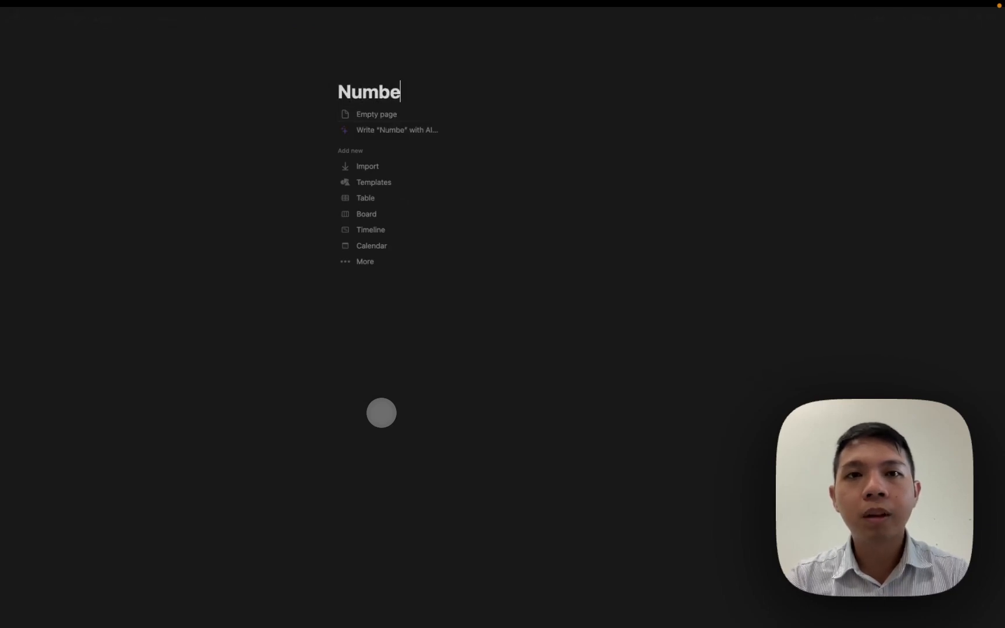
# Embed a sub-page named "Number 2" inside the Number 1 page.
pyautogui.press('Return')
pyautogui.write('/page')
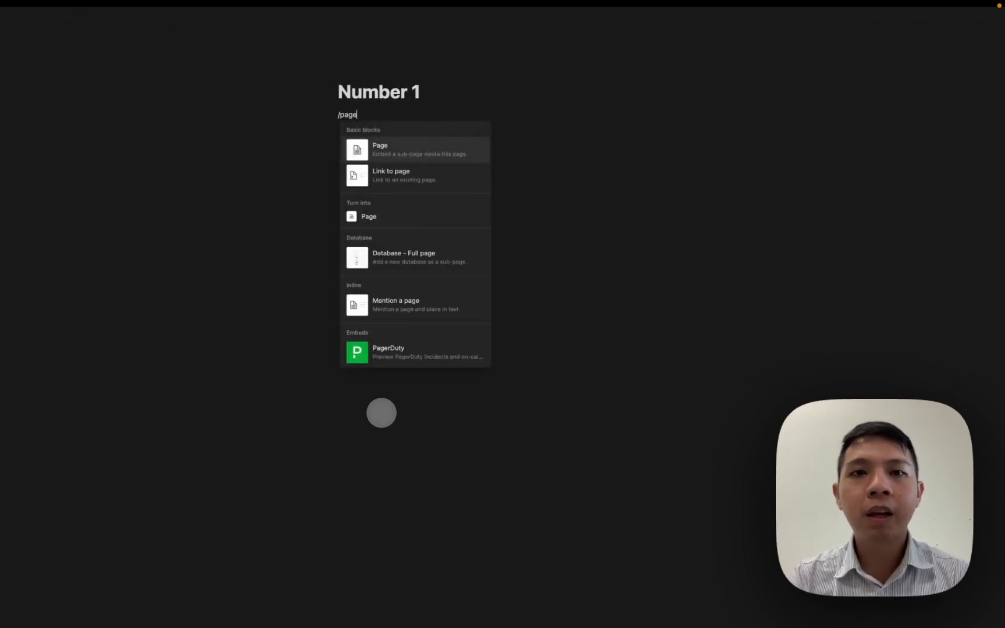
pyautogui.press('Return')
pyautogui.write('Number 2')
# Embed a third-level sub-page named "Number 3" inside the Number 2 page.
pyautogui.press('Return')
pyautogui.write('/page')
pyautogui.press('Return')
pyautogui.write('Numb')
pyautogui.press('BackSpace')
pyautogui.press('BackSpace')
pyautogui.press('BackSpace')
pyautogui.press('BackSpace')
pyautogui.write('Number 3')
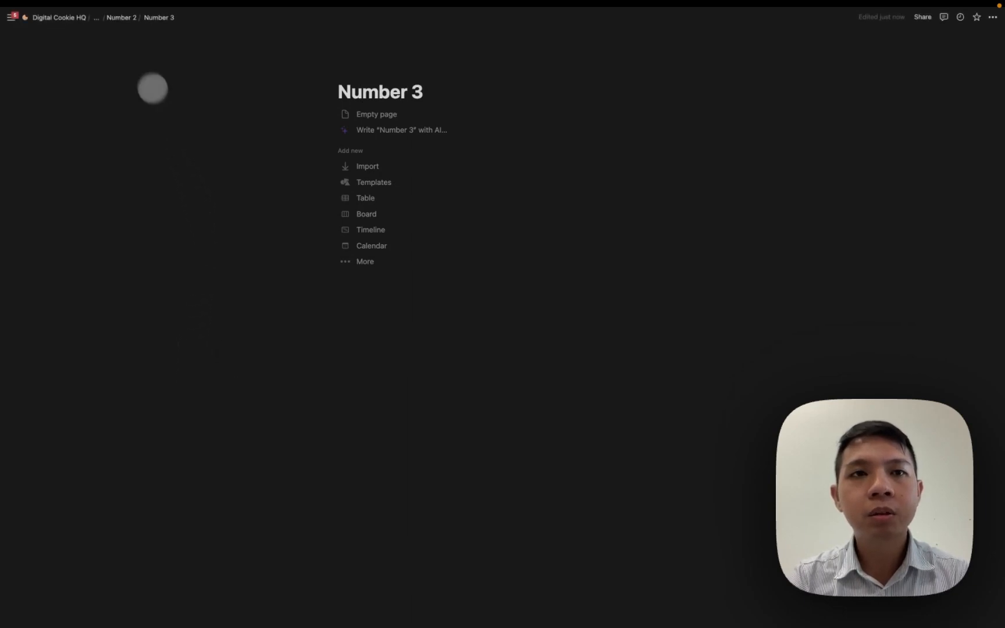
# Return to Notion Page Structure and walk through the nested pages from Number 1 down to Number 3.
pyautogui.click(96, 18)
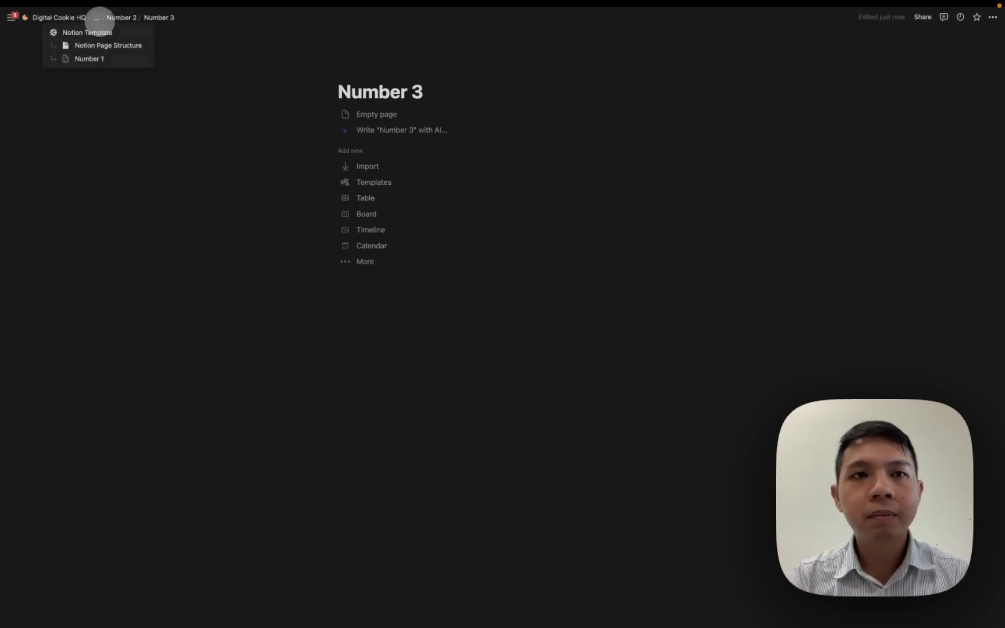
pyautogui.click(100, 42)
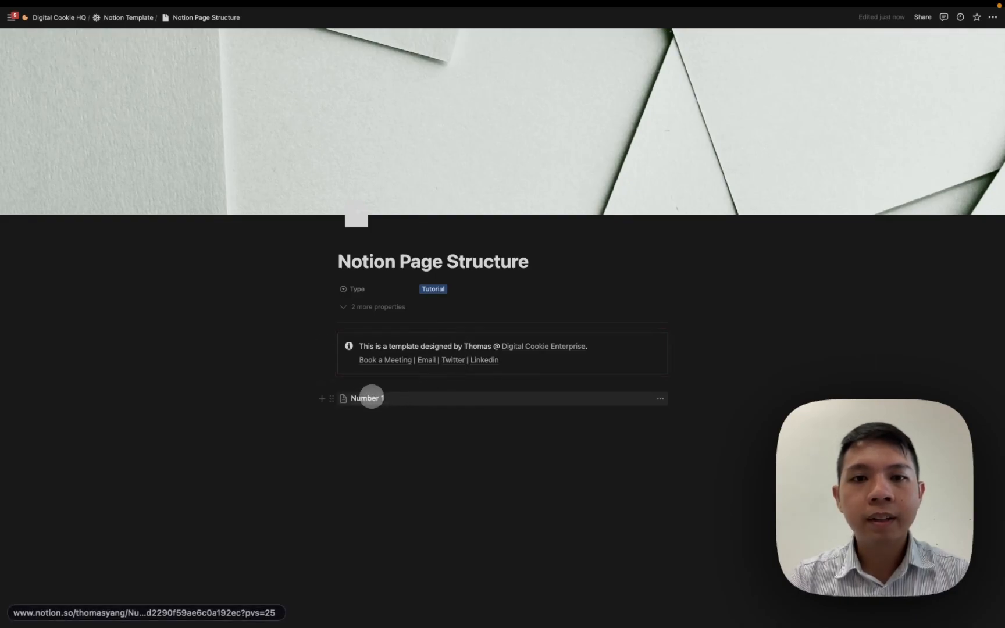
pyautogui.click(369, 398)
pyautogui.click(380, 119)
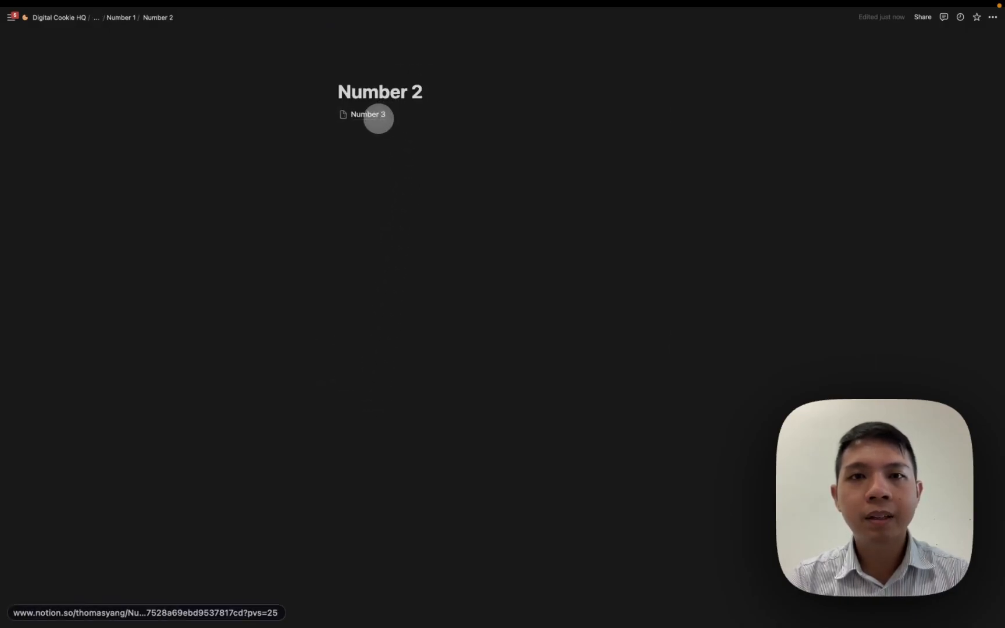
pyautogui.click(377, 115)
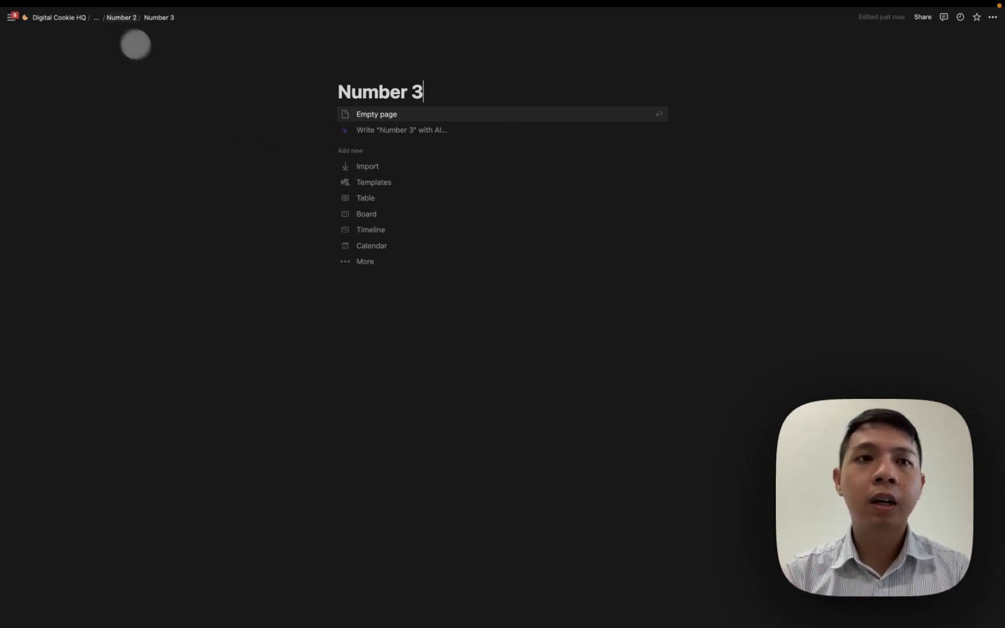
# Go back up to the Number 1 page and add the text "kskfadkasdksakdas" below the Number 2 link.
pyautogui.click(117, 17)
pyautogui.click(118, 17)
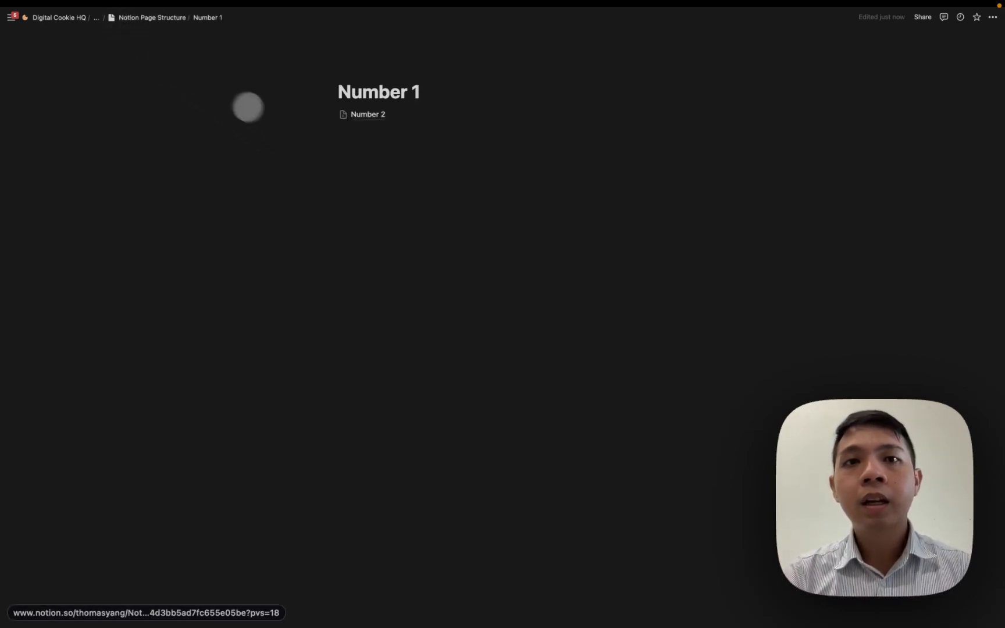
pyautogui.click(370, 156)
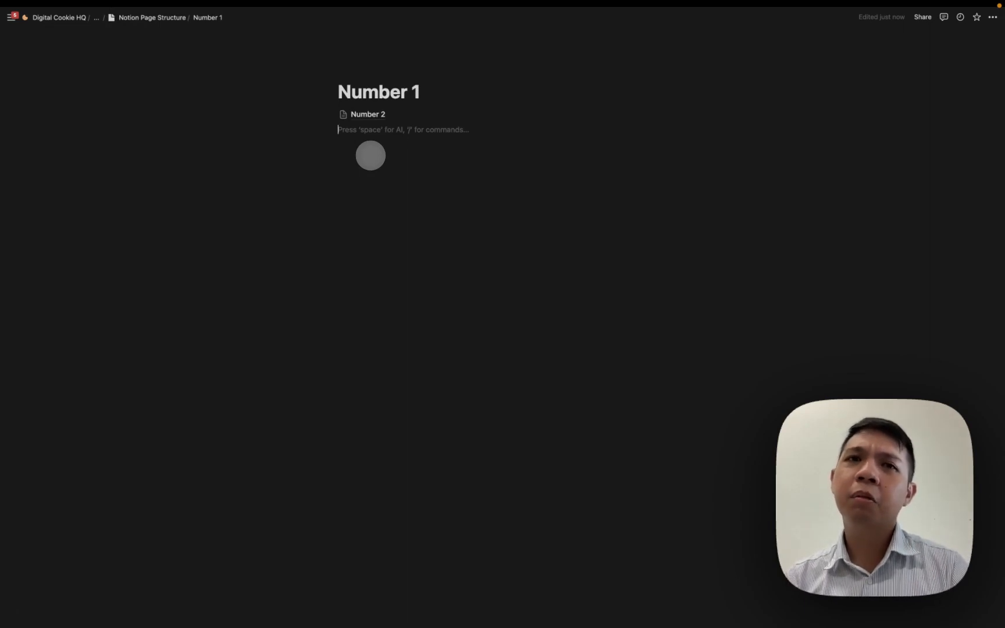
pyautogui.press('Return')
pyautogui.write('kskfadkasdksakdas')
# Insert the Unsplash image of headphones on a yellow background below the text on the Number 1 page.
pyautogui.press('Return')
pyautogui.write('/im')
pyautogui.press('Return')
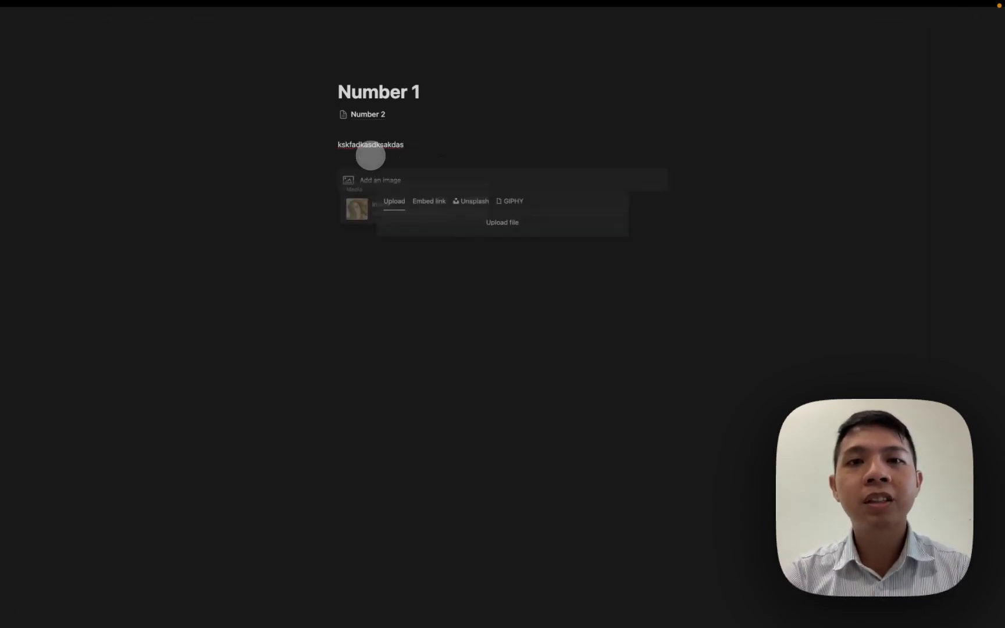
pyautogui.click(472, 201)
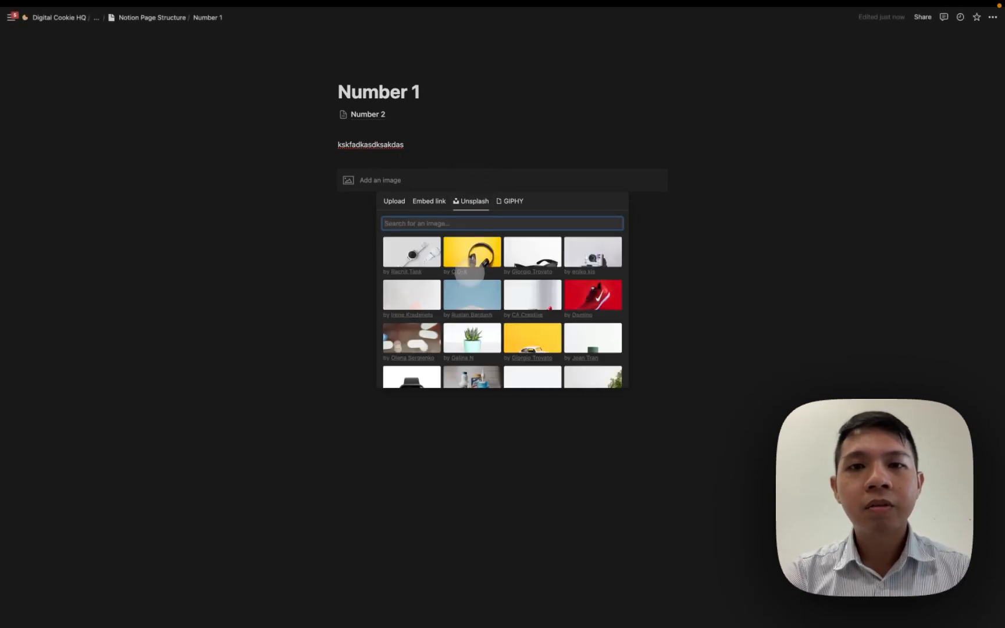
pyautogui.click(471, 255)
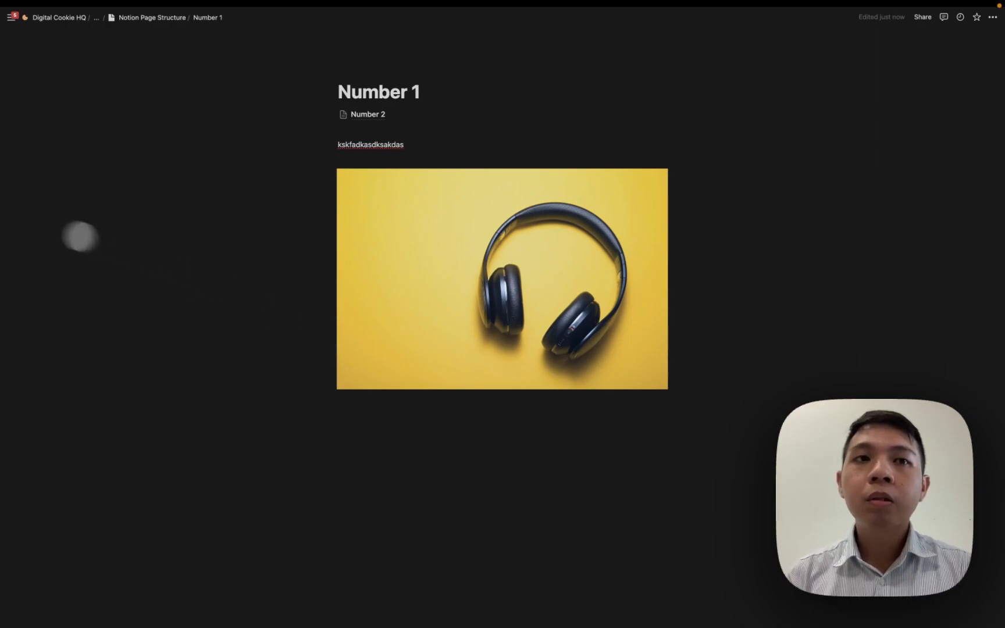
# Examine the list of workspaces available in the account without switching from Main.
pyautogui.moveTo(11, 99)
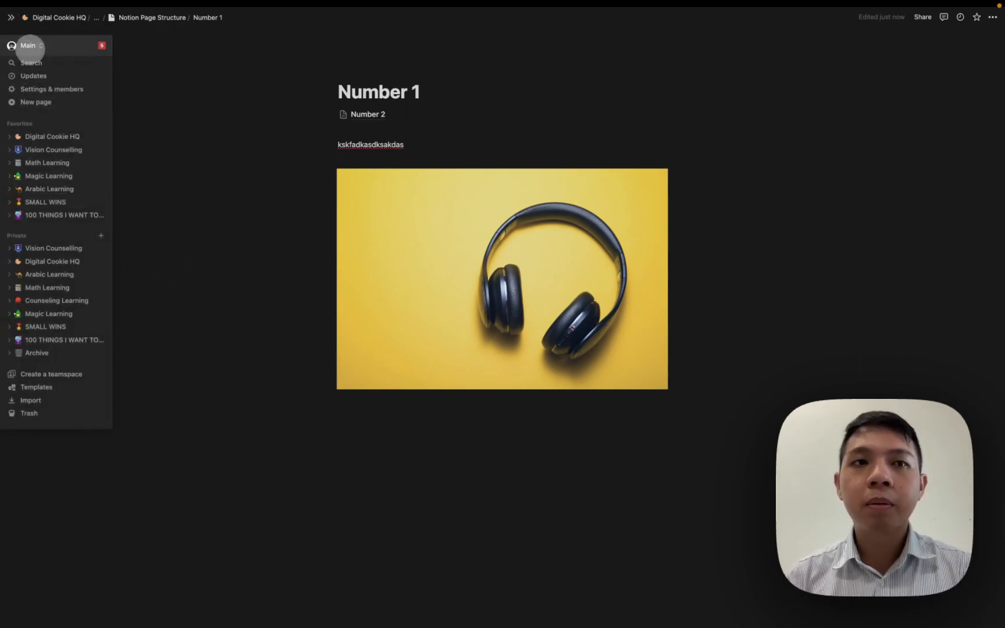
pyautogui.click(28, 45)
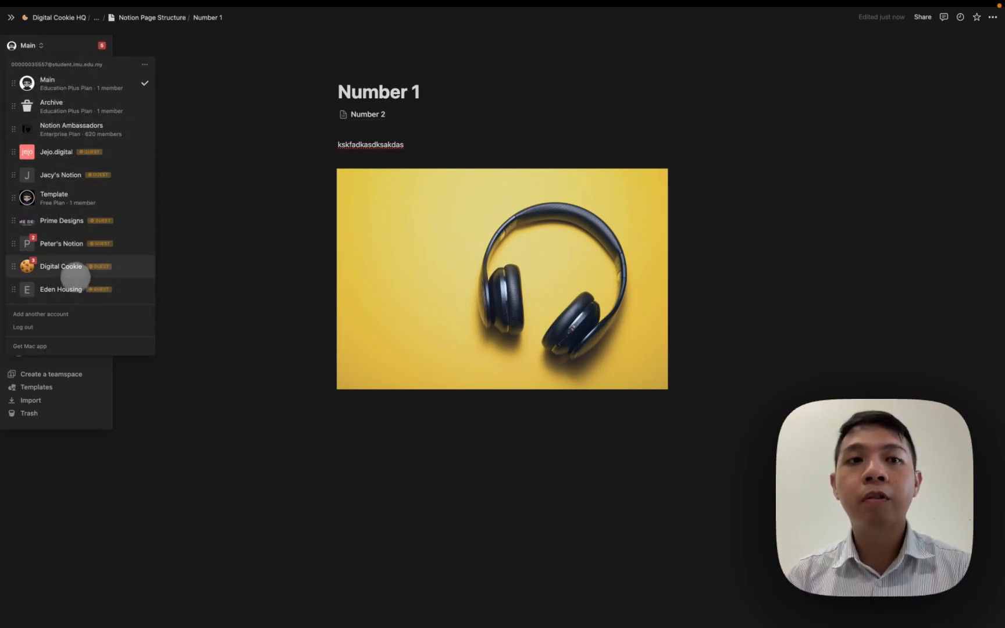
pyautogui.click(187, 229)
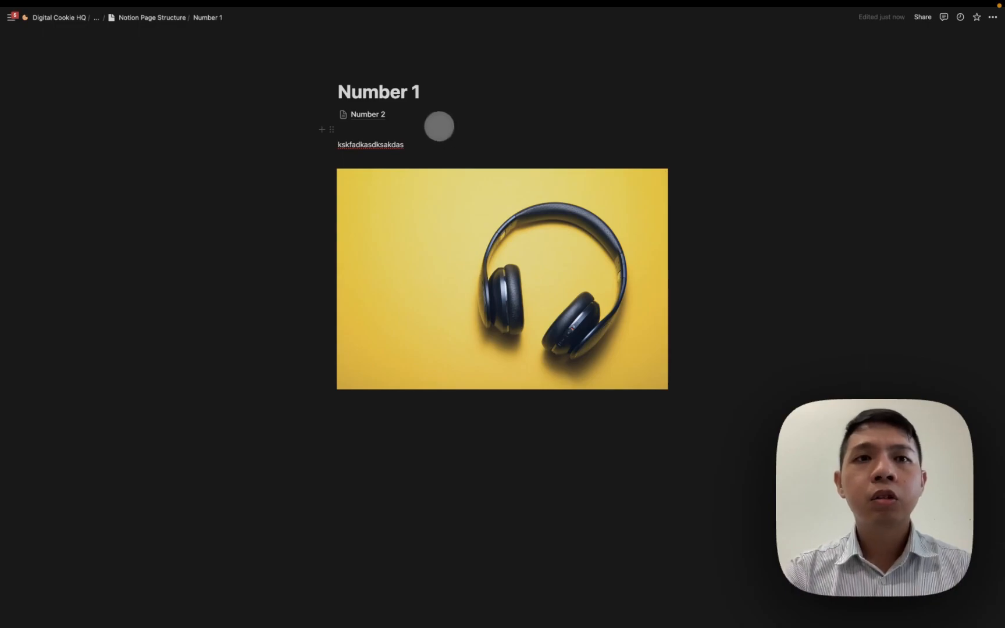
# On Notion Page Structure, add the lines "Company Hub System (Page)" and "Project Management | Finance | Time Tracking" below the Number 1 link.
pyautogui.click(169, 17)
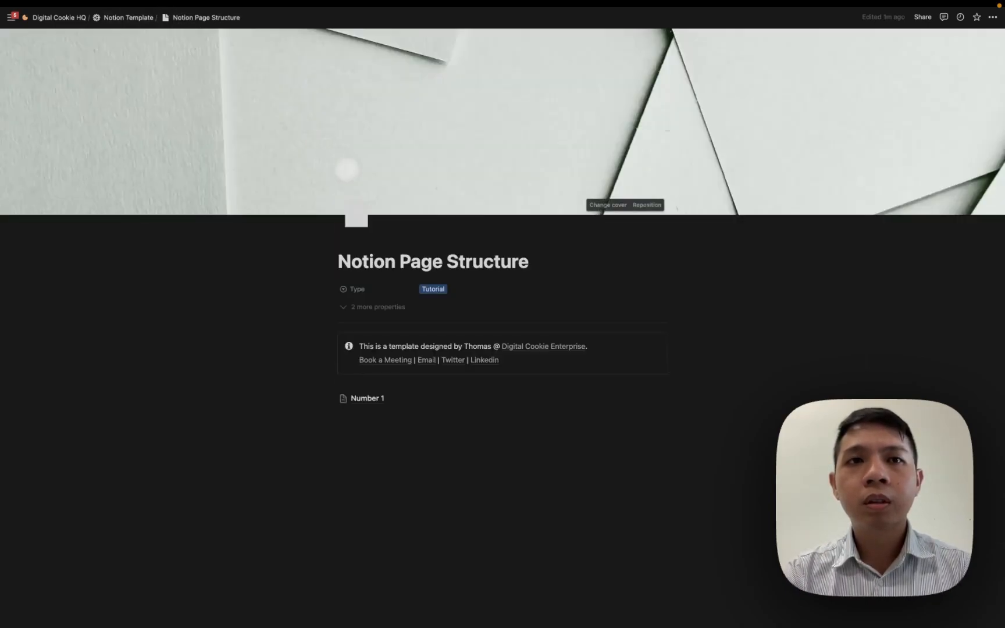
pyautogui.click(431, 444)
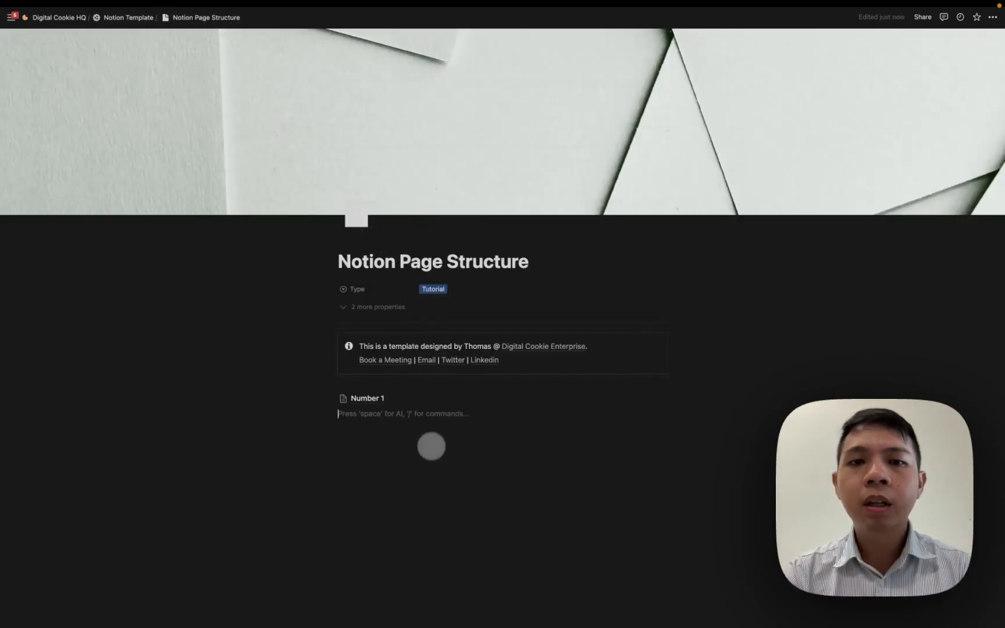
pyautogui.press('Return')
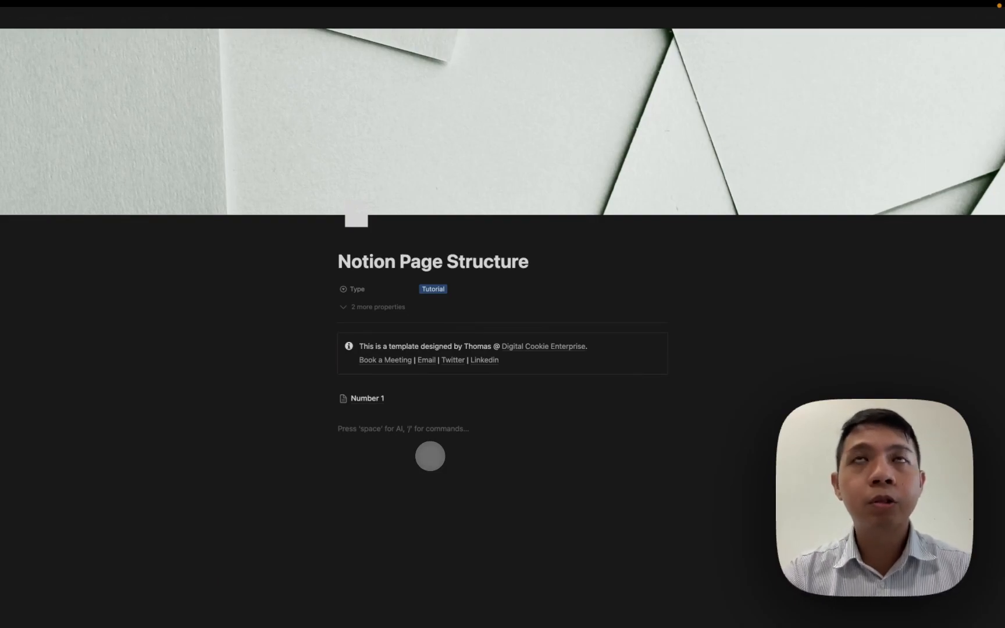
pyautogui.write('Company Hub System (Page')
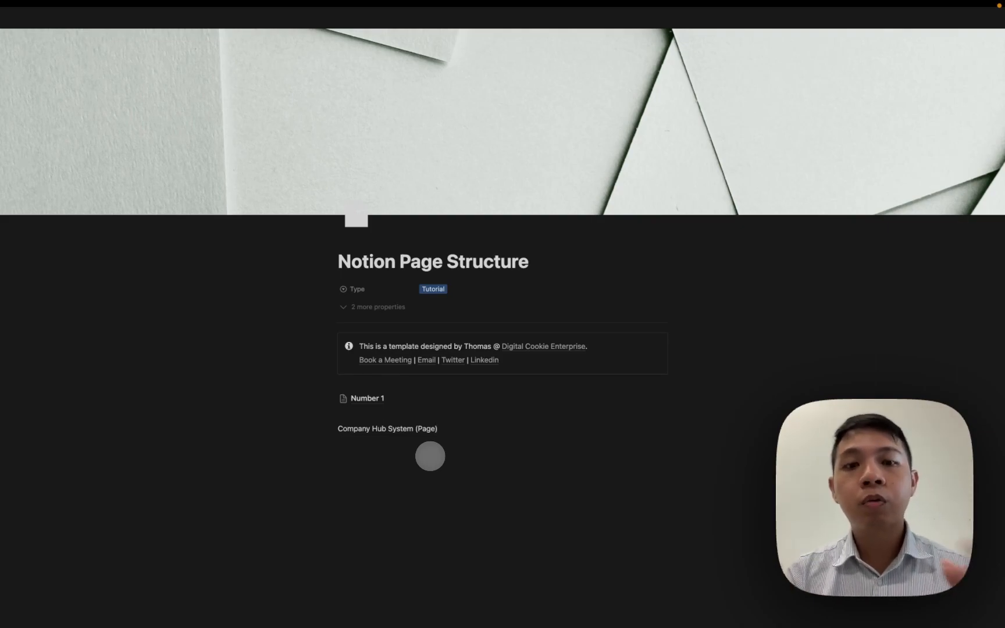
pyautogui.press('Return')
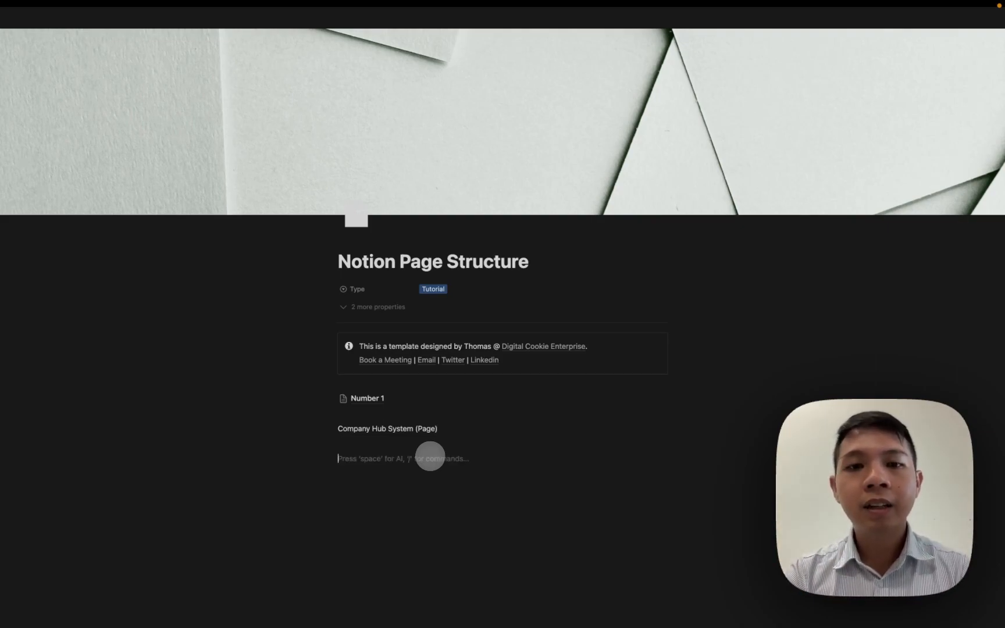
pyautogui.write('P')
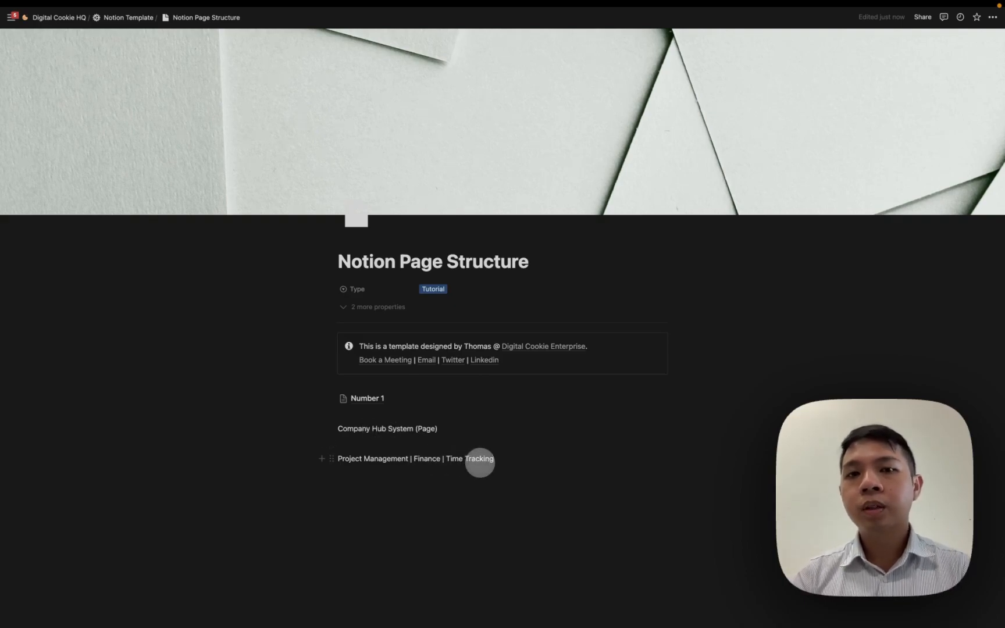
# Open the Number 1 page and rename it "Company Hub Page".
pyautogui.click(382, 398)
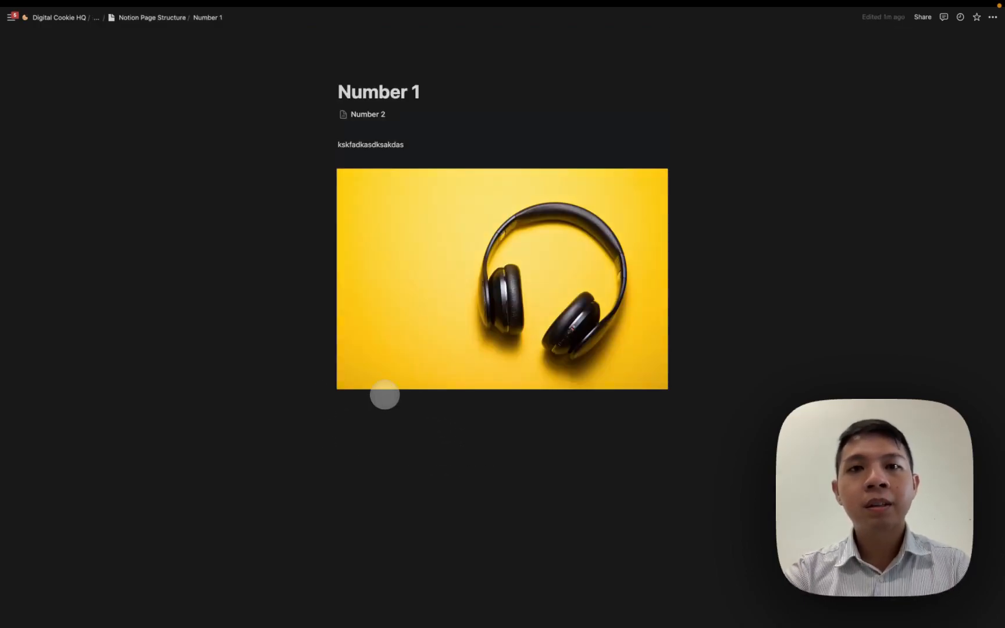
pyautogui.tripleClick(432, 88)
pyautogui.write('Cop')
pyautogui.press('BackSpace')
pyautogui.write('mpany Hub Page')
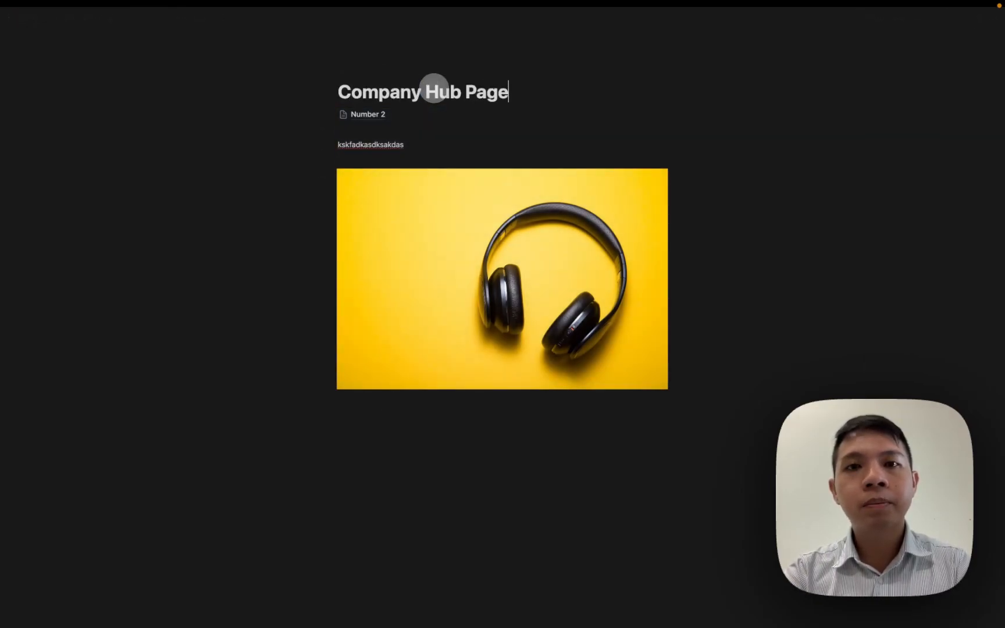
# Replace the Number 2 sub-page with a new sub-page named "Project Management" and return to Company Hub Page.
pyautogui.rightClick(385, 115)
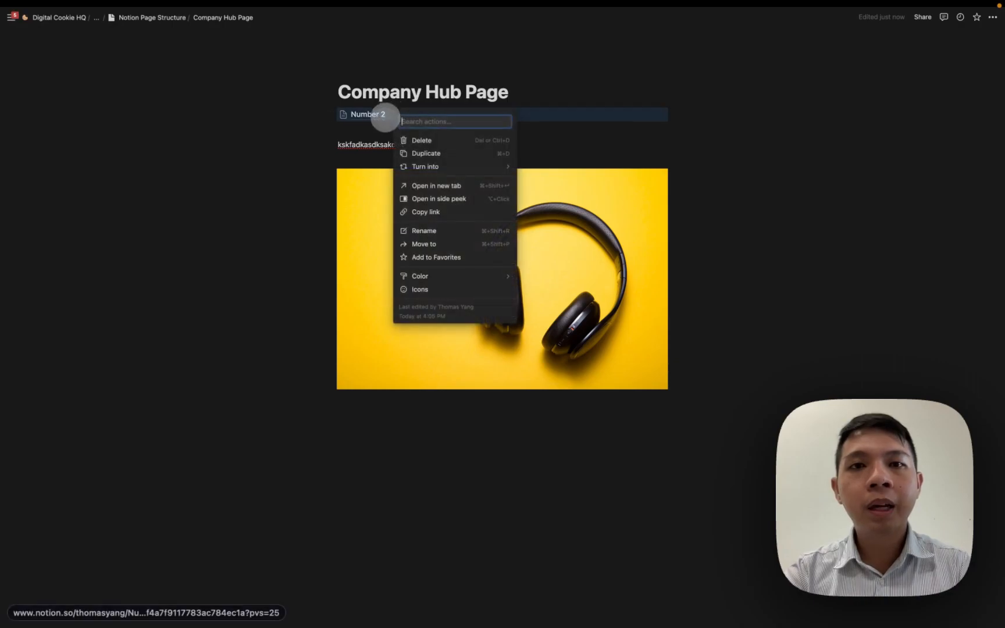
pyautogui.click(400, 139)
pyautogui.write('/pag')
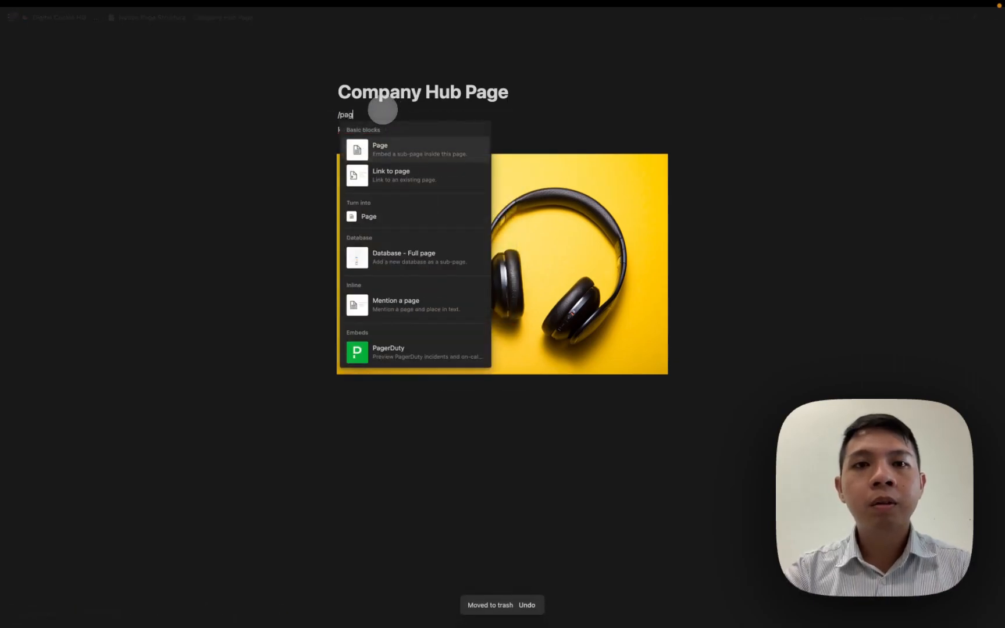
pyautogui.press('Return')
pyautogui.write('Project Management')
pyautogui.press('super+[')
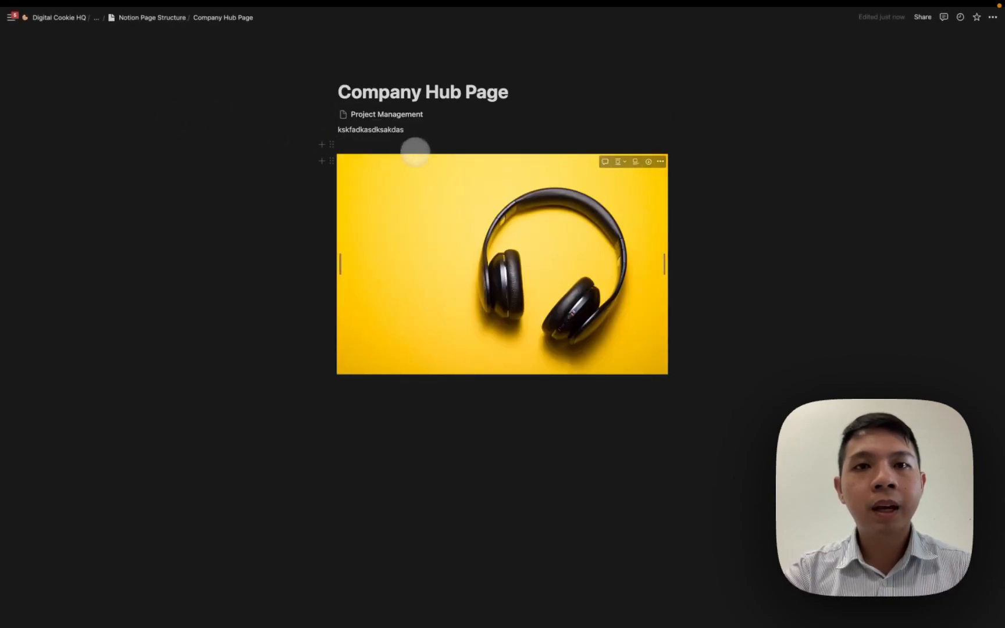
# Duplicate the Project Management sub-page and place the copy in a second column beside the original.
pyautogui.rightClick(395, 113)
pyautogui.click(404, 156)
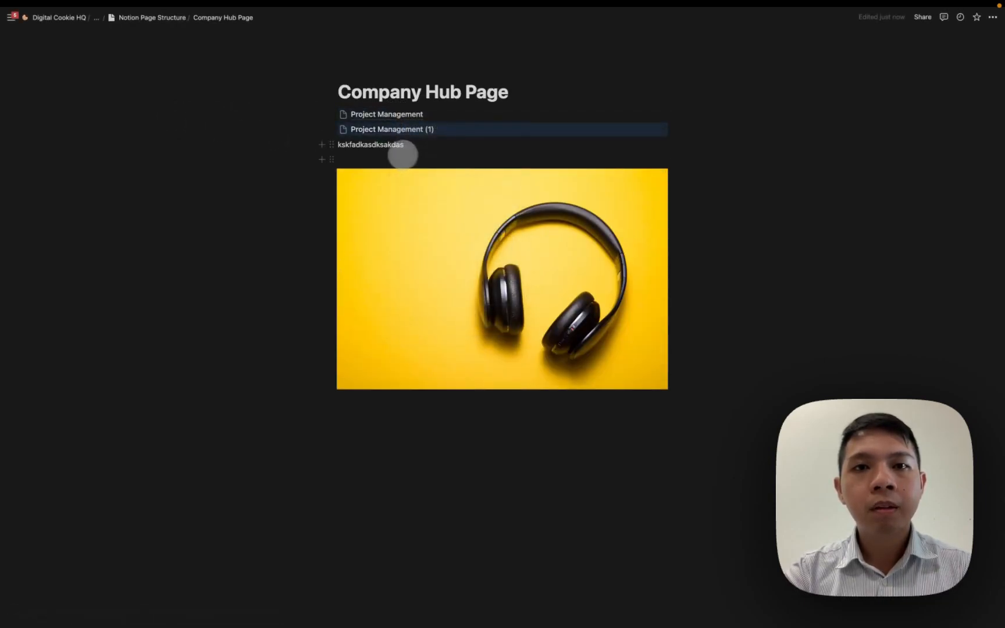
pyautogui.moveTo(334, 128); pyautogui.dragTo(669, 113)
# Rename the duplicated Project Management page "Finance" and return to Company Hub Page.
pyautogui.click(622, 122)
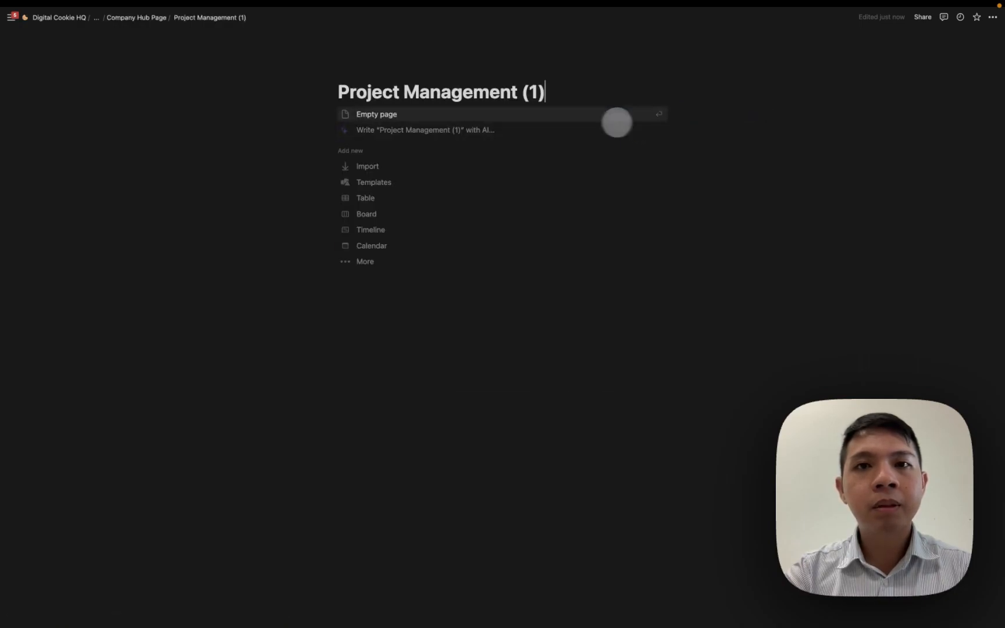
pyautogui.press('super+a')
pyautogui.write('Finance')
pyautogui.press('super+bracketleft')
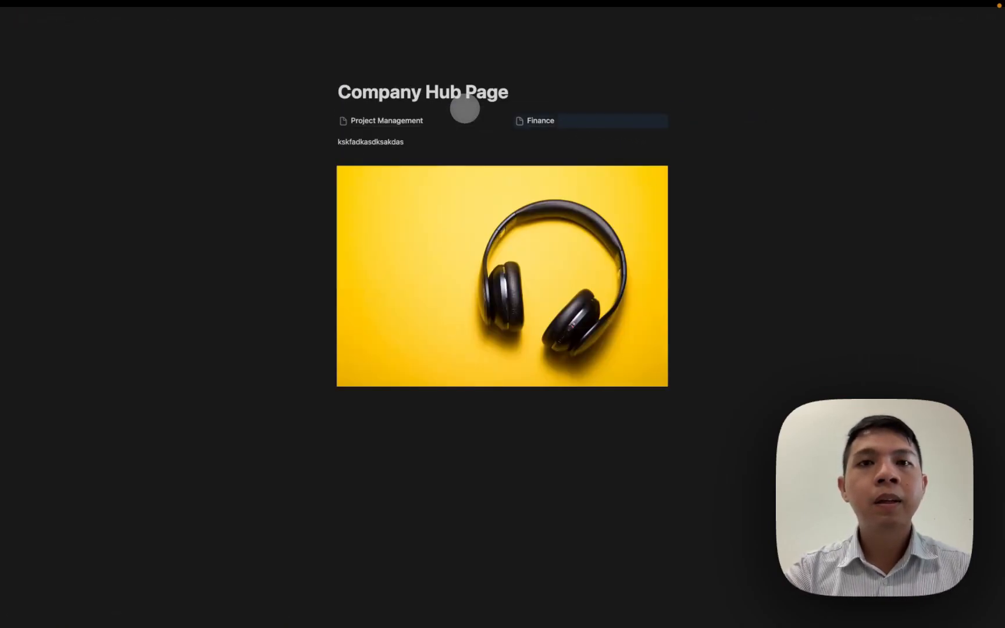
# Clear the placeholder text below the sub-pages on Company Hub Page and remove the extra blank line above the image.
pyautogui.click(354, 143)
pyautogui.press('super+a')
pyautogui.press('BackSpace')
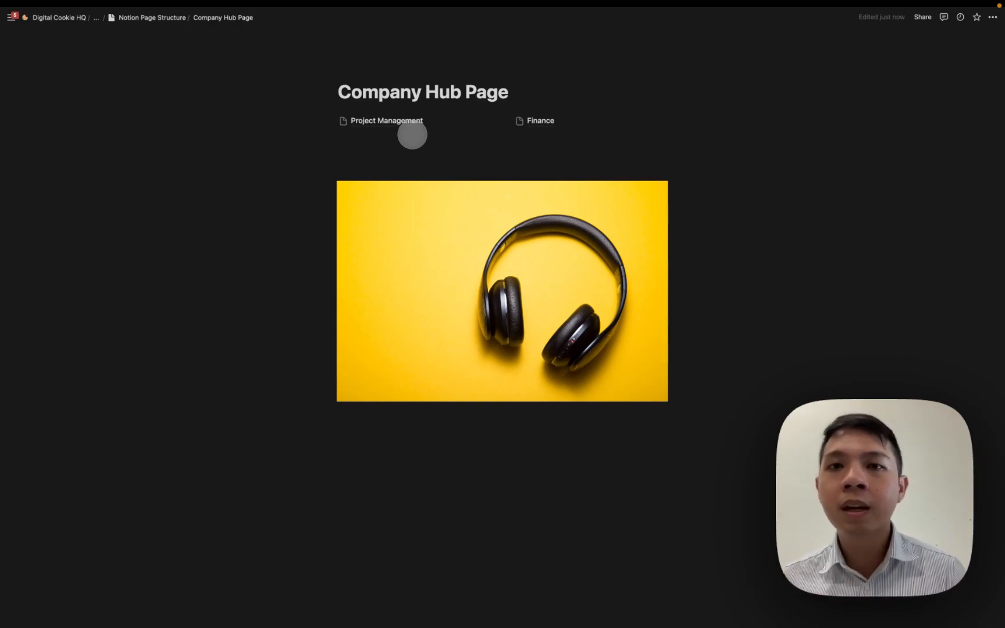
pyautogui.click(411, 140)
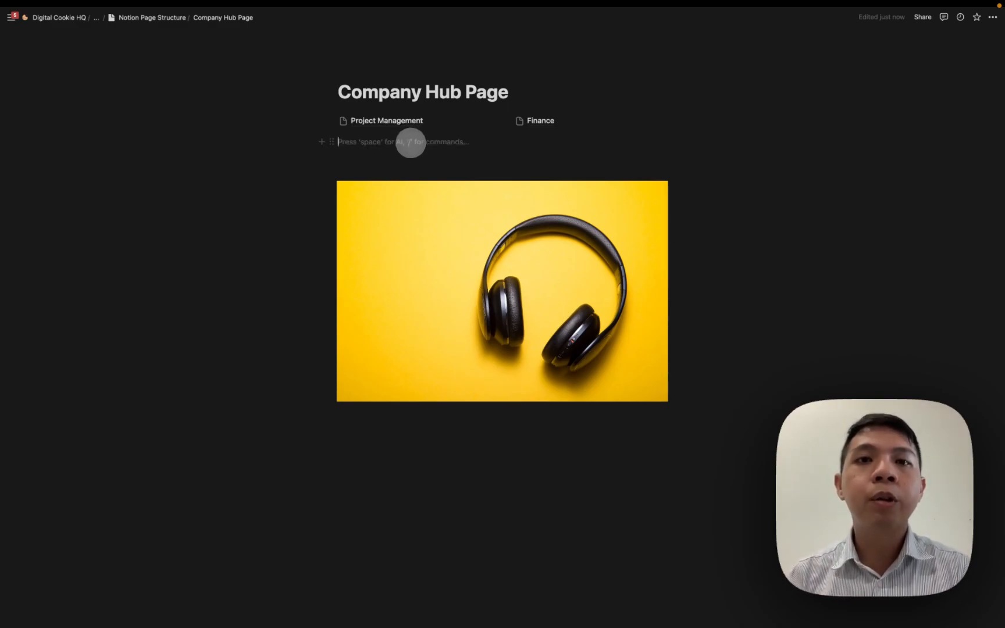
pyautogui.click(409, 153)
pyautogui.press('BackSpace')
pyautogui.press('Escape')
pyautogui.press('Escape')
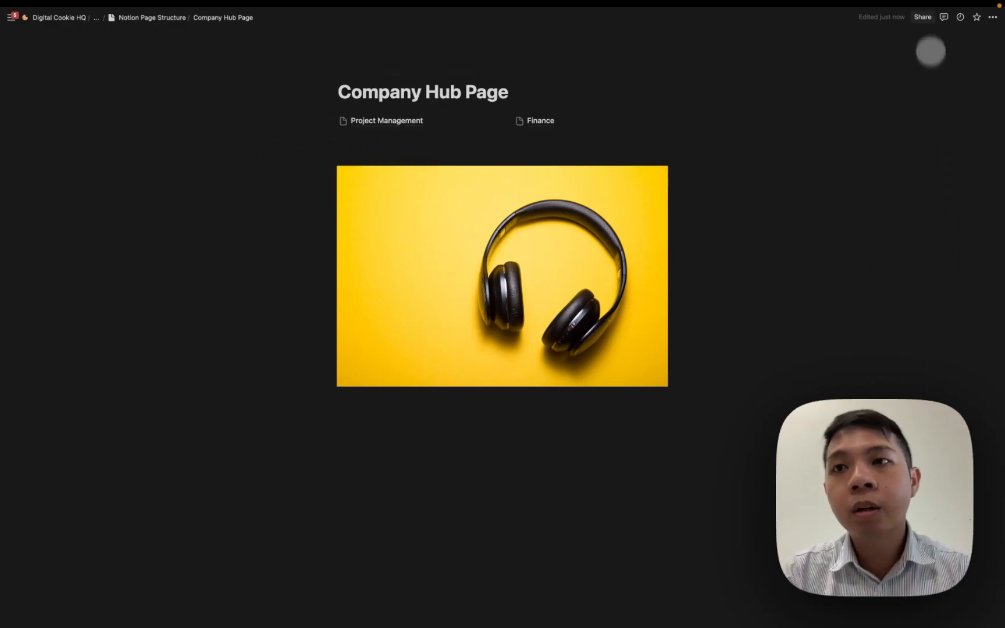
# Check the sharing options of Company Hub Page and return to the parent Notion Page Structure page.
pyautogui.click(925, 17)
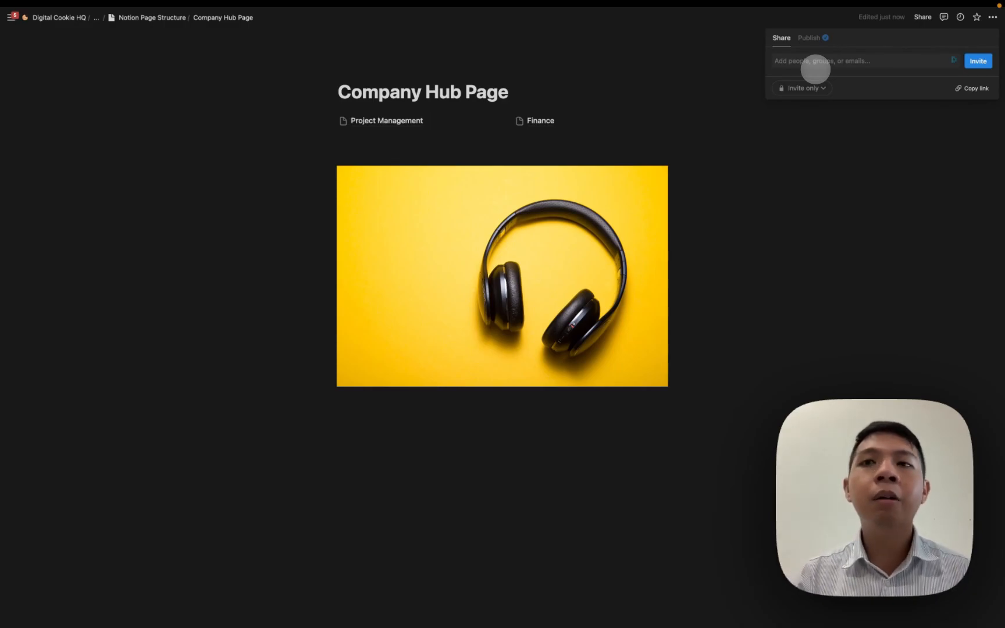
pyautogui.click(690, 117)
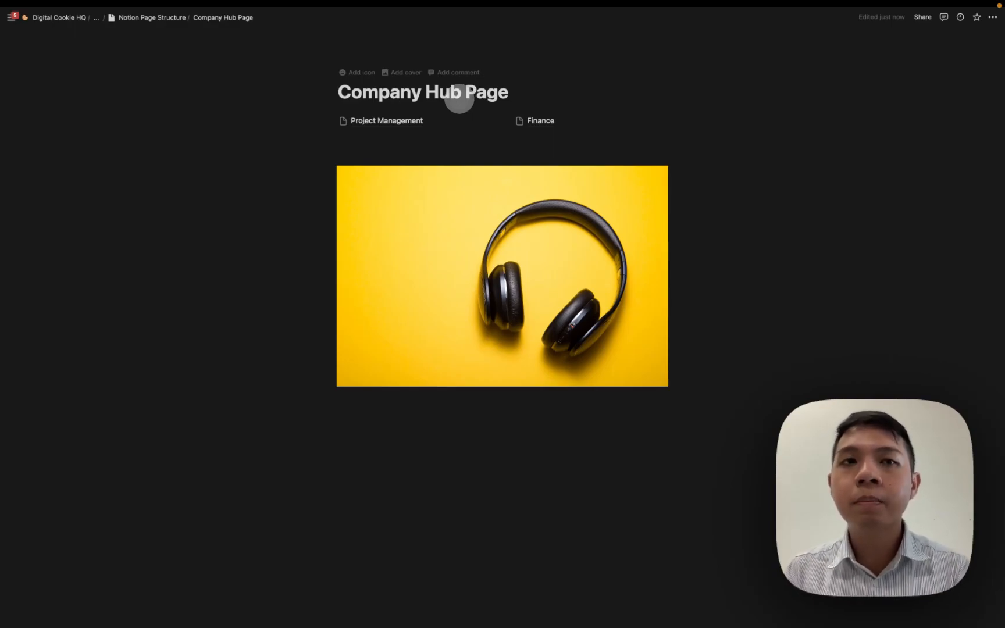
pyautogui.click(153, 17)
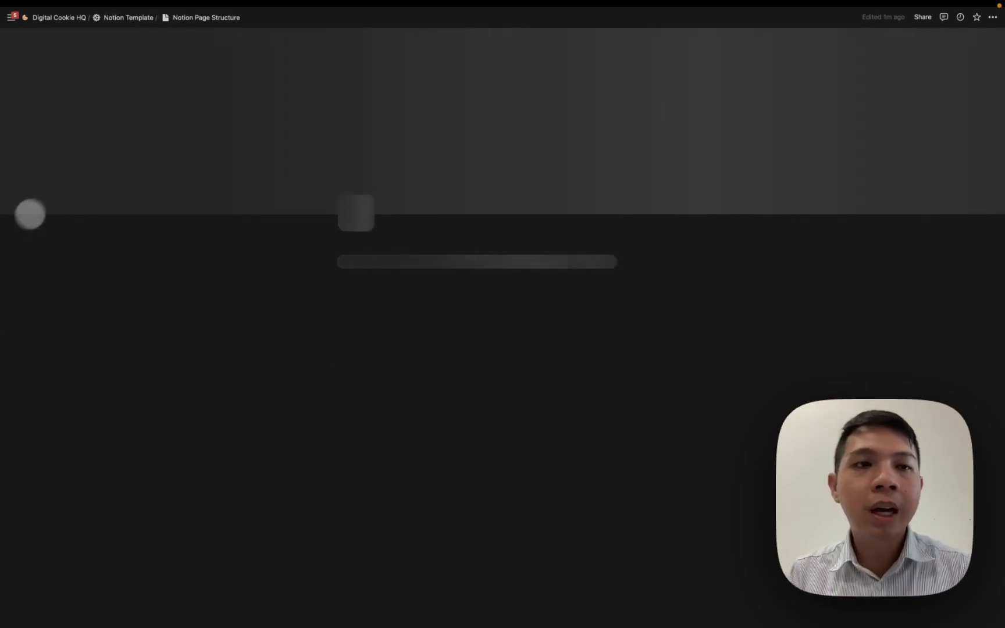
# Switch to the Notion article, review its Database section and enlarge the Notion Page Structure diagram.
pyautogui.moveTo(7, 235)
pyautogui.click(58, 450)
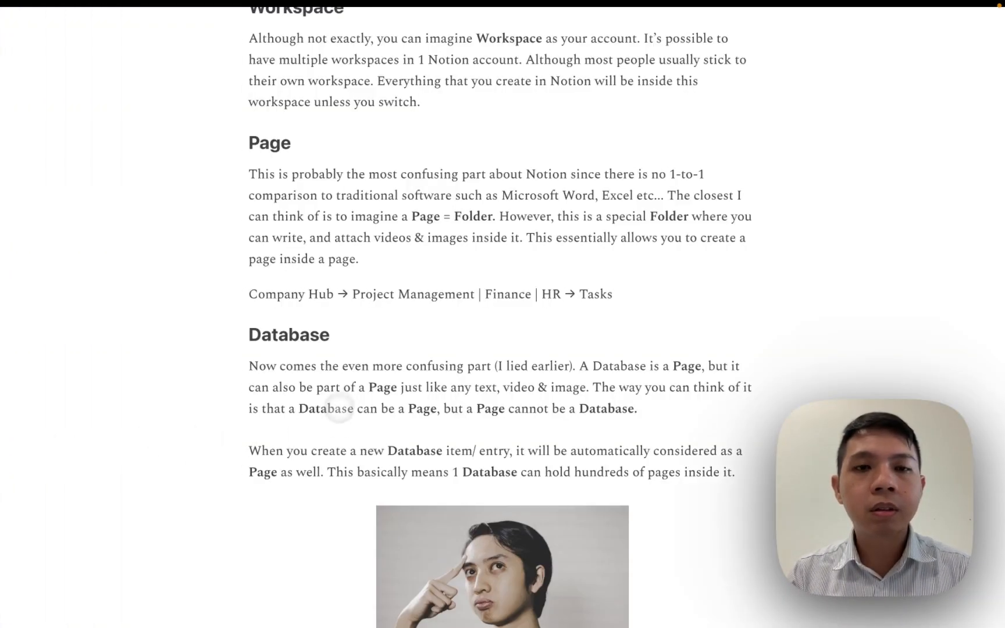
pyautogui.scroll(-5, 338, 411)
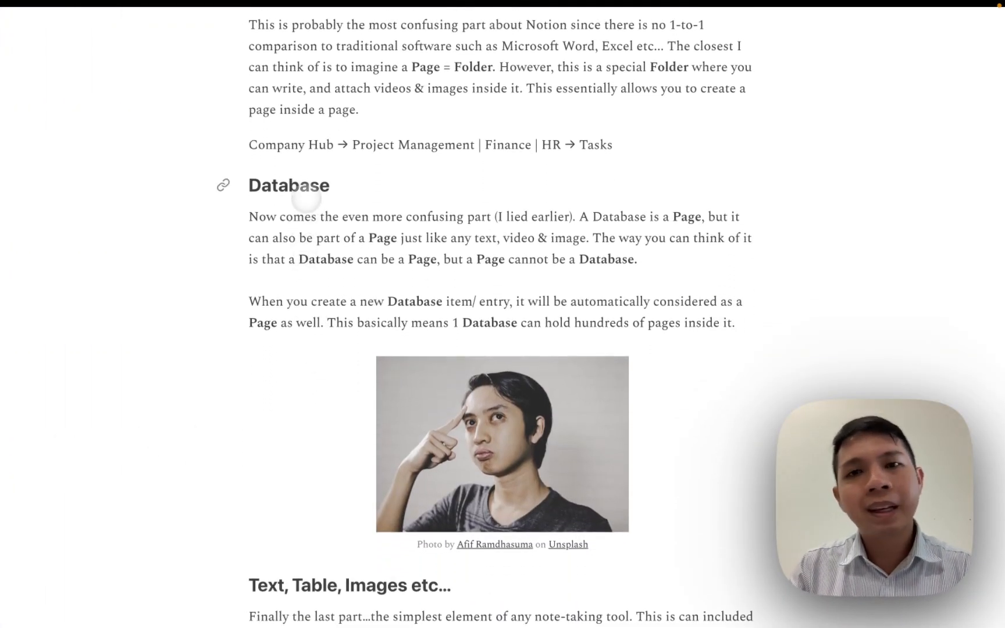
pyautogui.scroll(20, 308, 192)
pyautogui.click(437, 244)
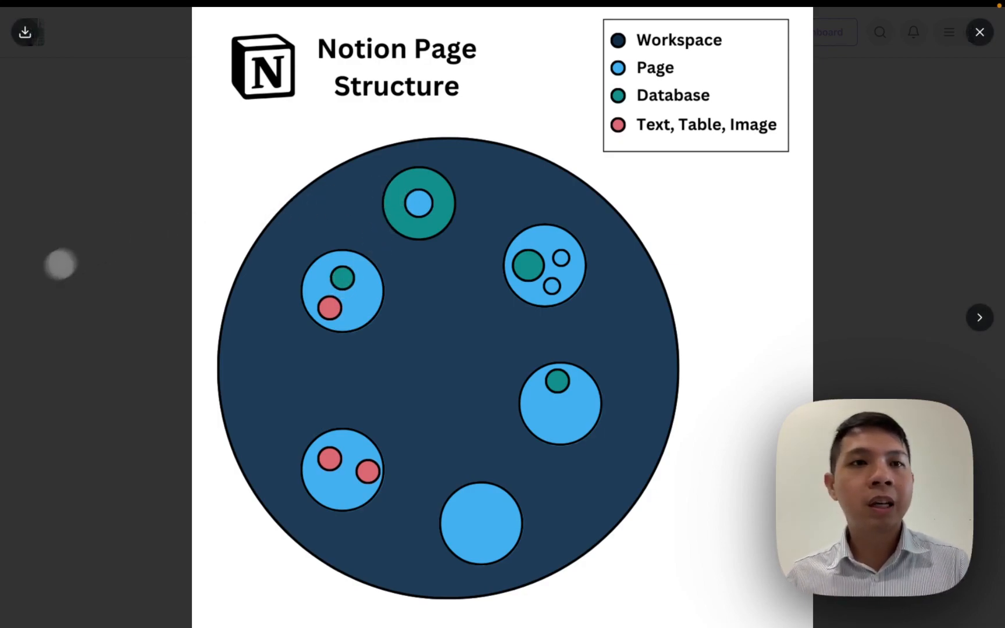
# Return to the Notion Page Structure page in Notion and insert an inline database titled "Table" below the last text line.
pyautogui.moveTo(11, 383)
pyautogui.moveTo(82, 81)
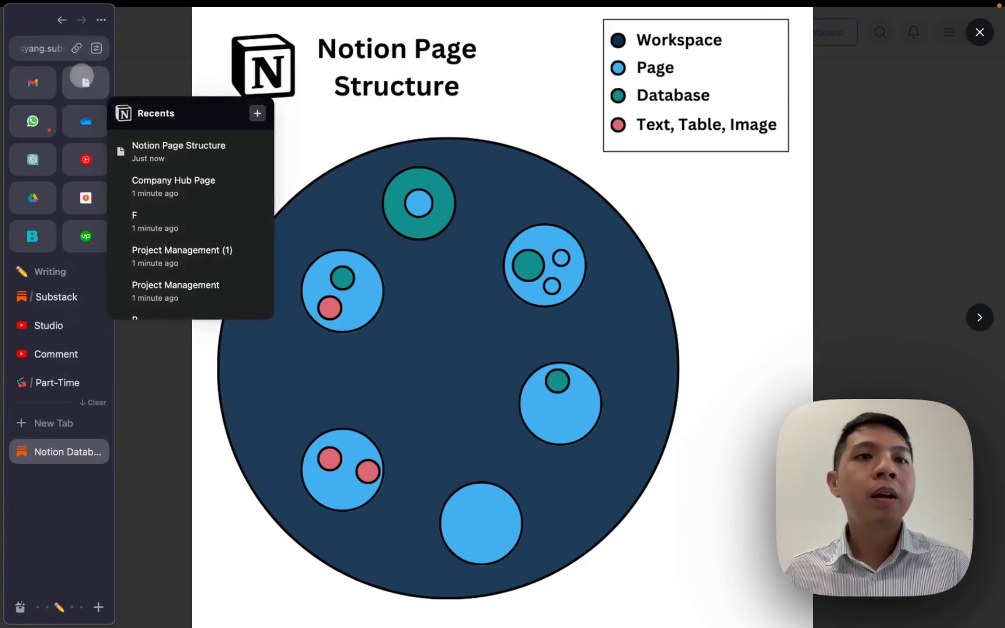
pyautogui.click(174, 141)
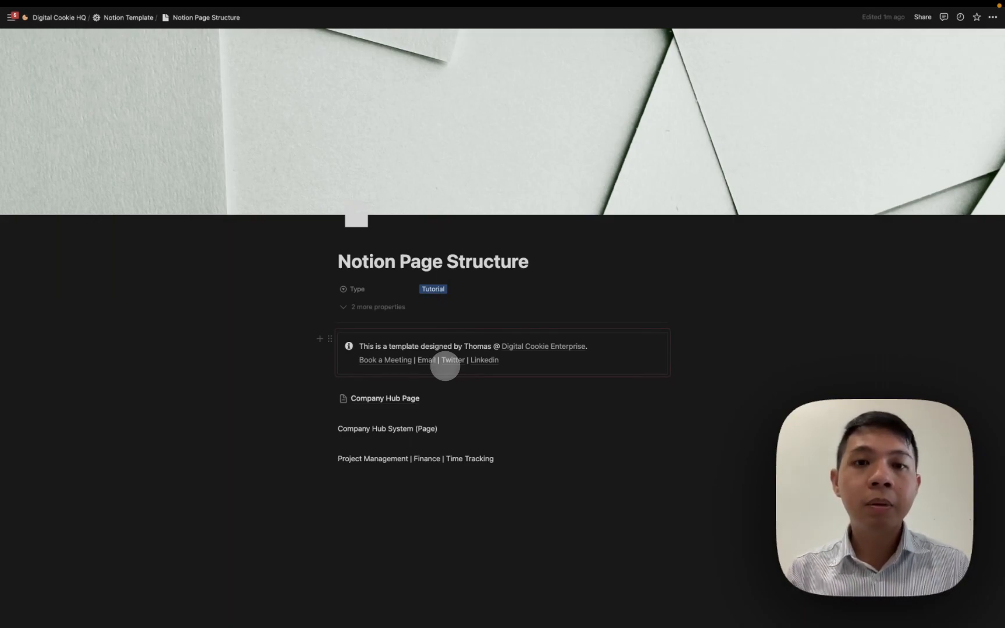
pyautogui.click(547, 481)
pyautogui.write('/da')
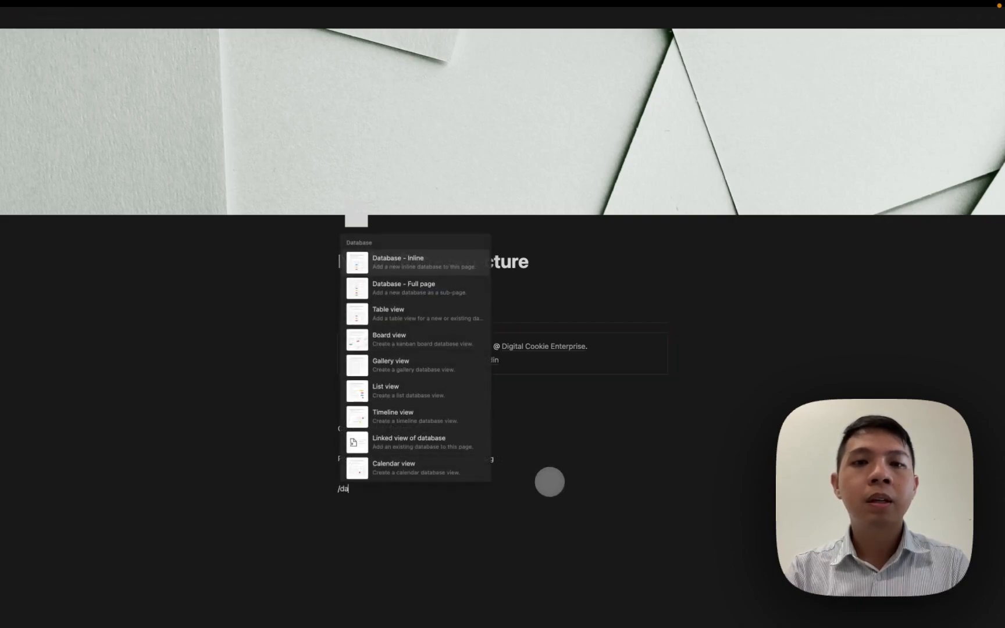
pyautogui.write('tabase')
pyautogui.press('Return')
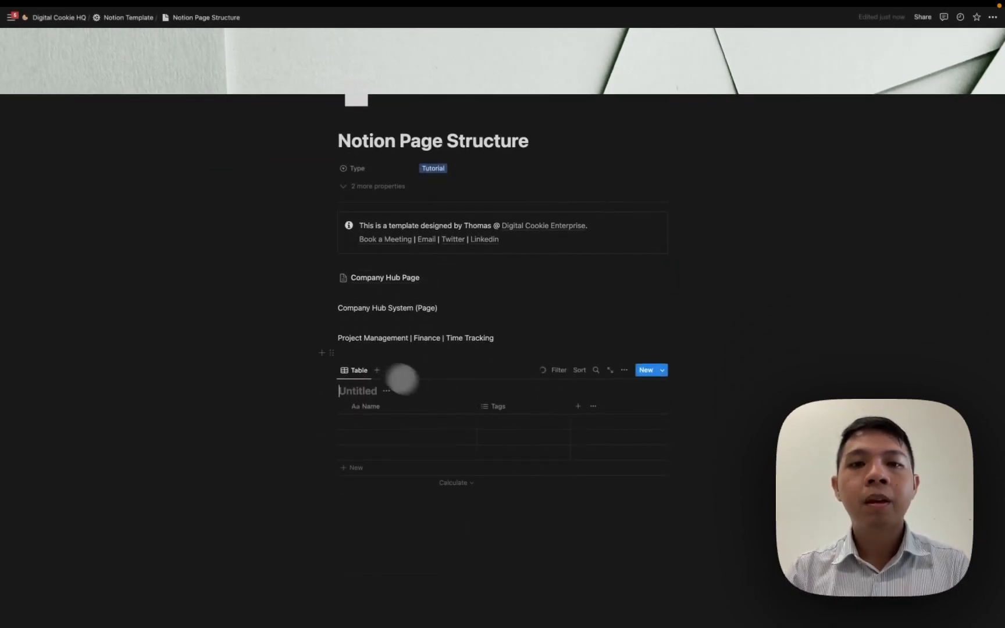
pyautogui.write('Table')
# Name the database's first entry "asldalsd" and give it a new tag "Hello".
pyautogui.click(361, 421)
pyautogui.write('asldalsd')
pyautogui.press('Return')
pyautogui.click(521, 421)
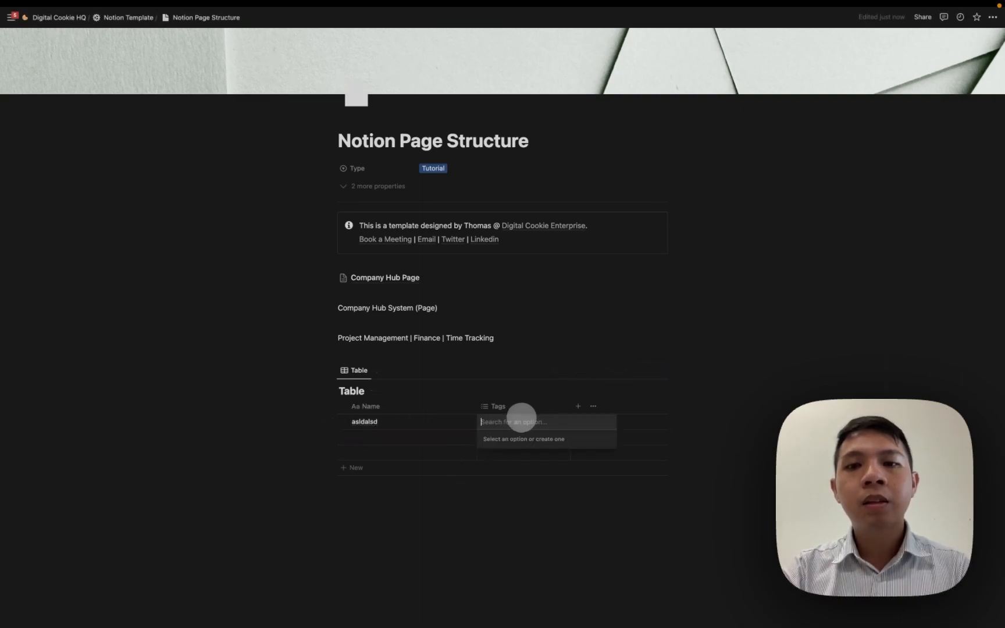
pyautogui.write('Hello')
pyautogui.press('Return')
pyautogui.press('Escape')
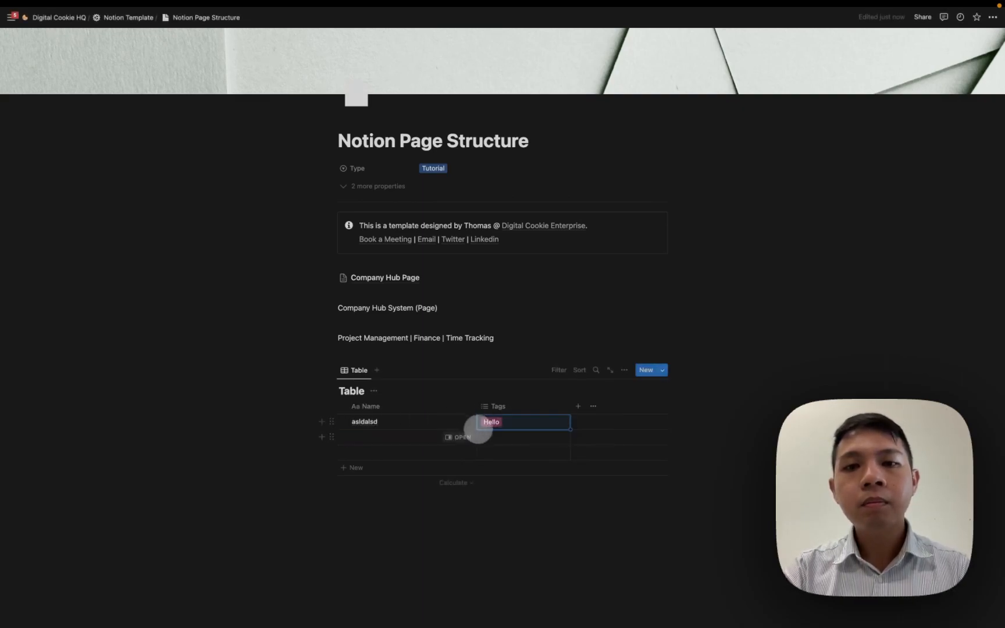
# Give the second database entry a new tag "World".
pyautogui.click(488, 436)
pyautogui.write('World')
pyautogui.press('Return')
pyautogui.press('Escape')
pyautogui.press('Escape')
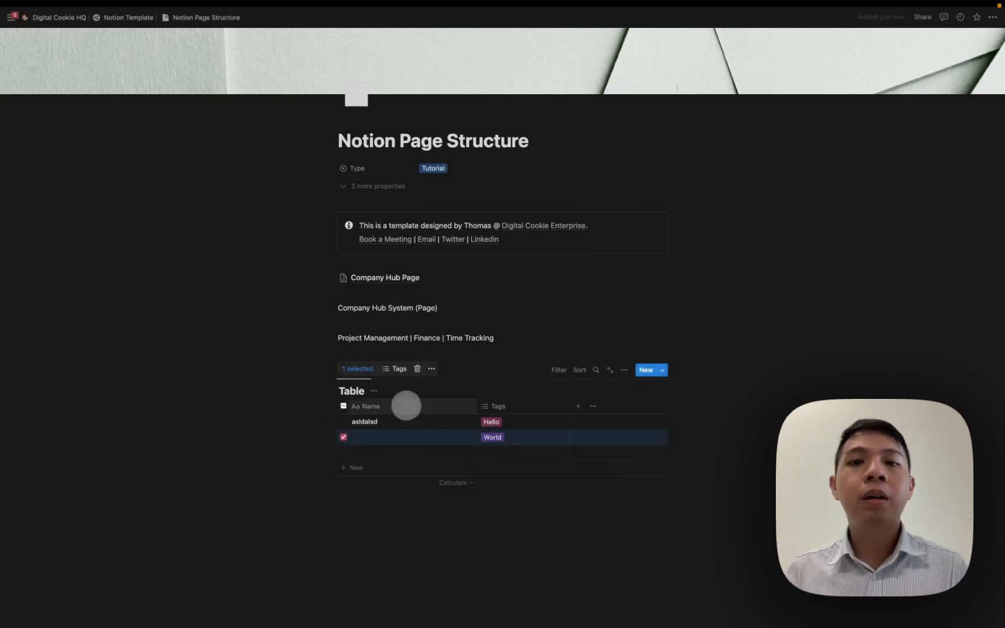
pyautogui.press('Escape')
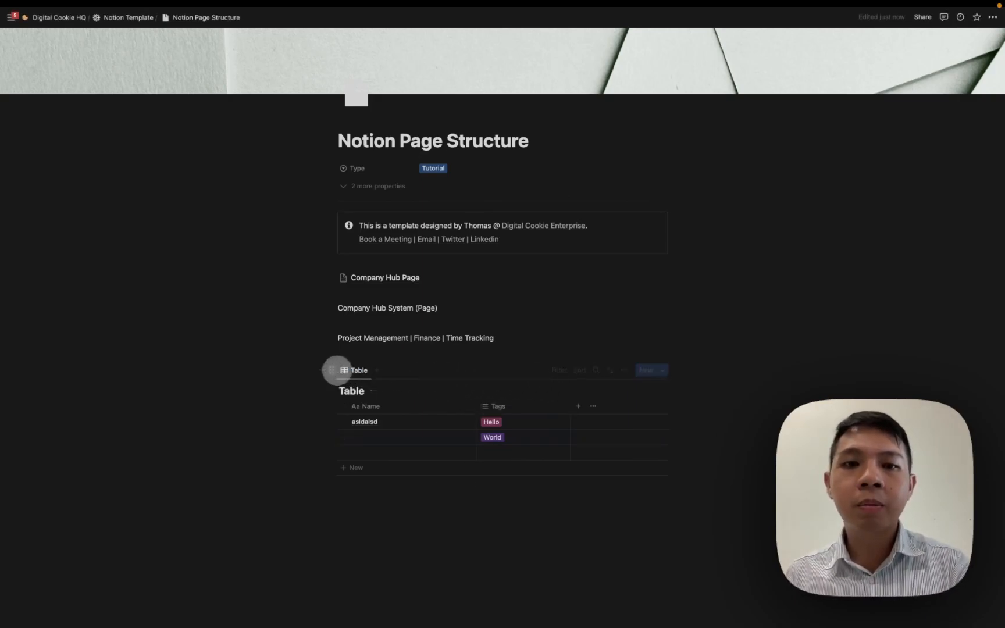
# Turn the inline Table database into a page and move it inside Company Hub Page.
pyautogui.click(331, 370)
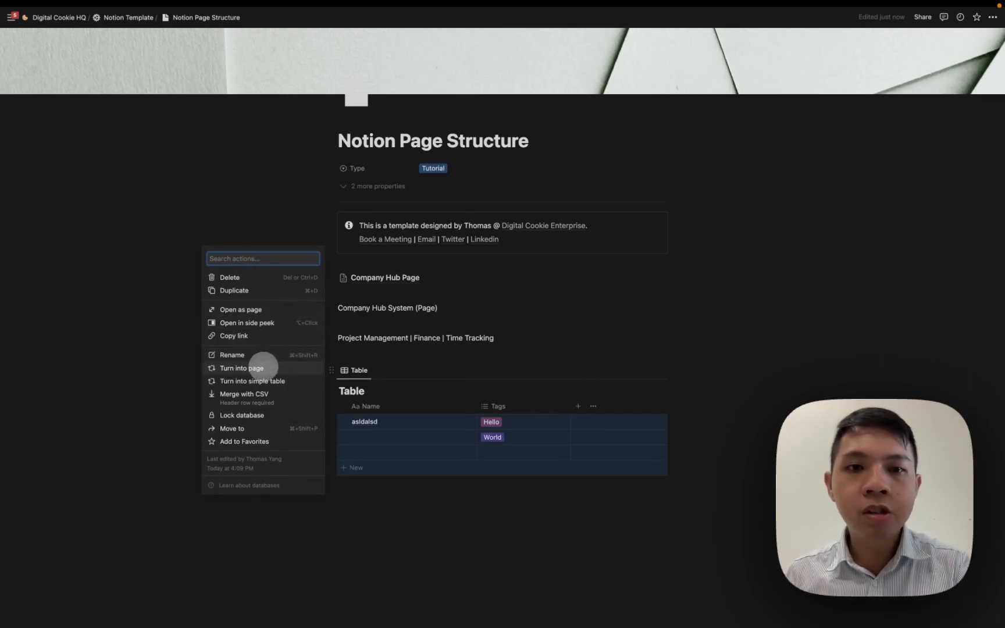
pyautogui.click(262, 368)
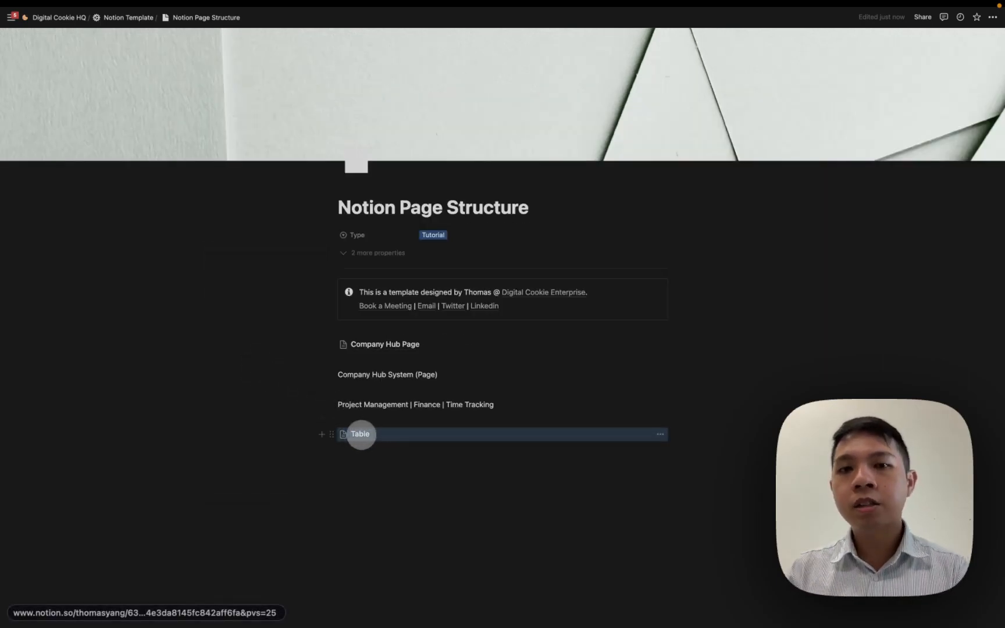
pyautogui.moveTo(361, 434); pyautogui.dragTo(370, 343)
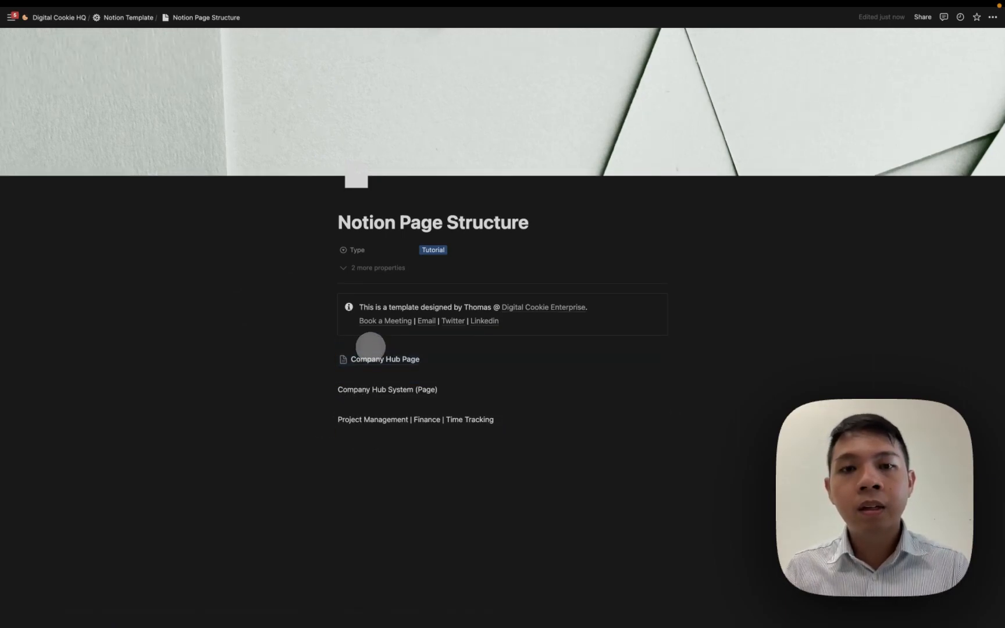
# Open Company Hub Page, move the Table page up beneath Project Management and open it.
pyautogui.click(372, 359)
pyautogui.moveTo(340, 392); pyautogui.dragTo(365, 132)
pyautogui.click(365, 133)
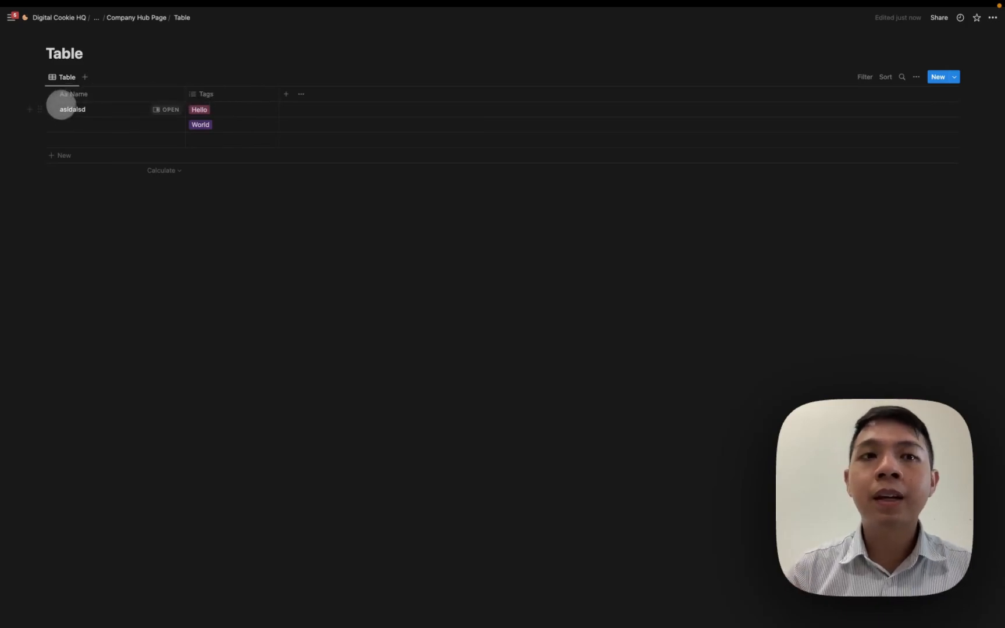
# Name the second and third entries "sdkkds" and "dk", and add a fourth entry named "aksdkas".
pyautogui.click(73, 127)
pyautogui.write('sdkkds')
pyautogui.press('Return')
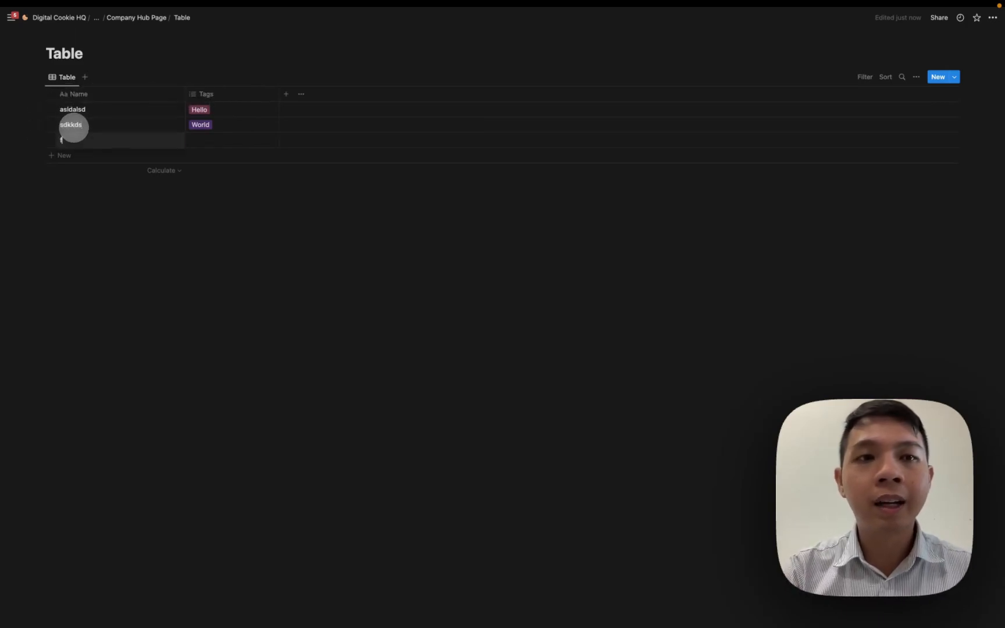
pyautogui.write('dk')
pyautogui.click(60, 154)
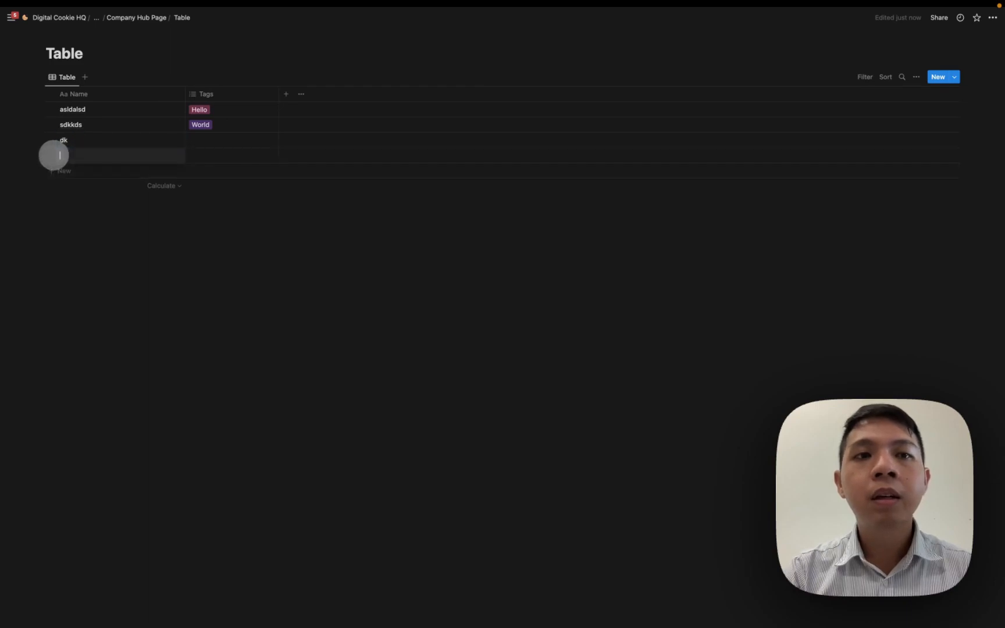
pyautogui.write('aksdkas')
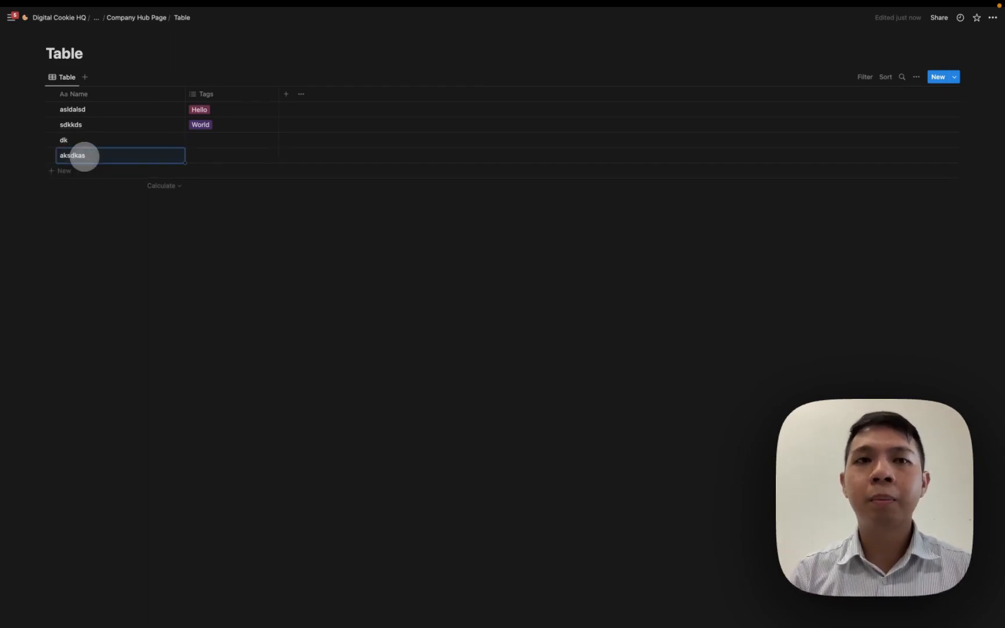
pyautogui.press('Escape')
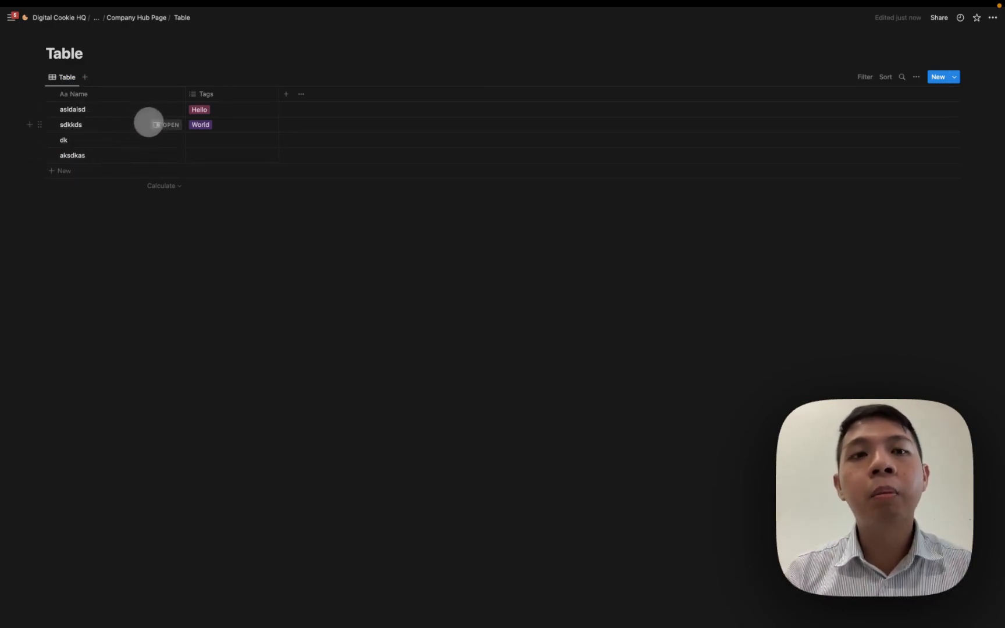
# View the first three database entries as pages in side peek, then close the peek.
pyautogui.click(157, 111)
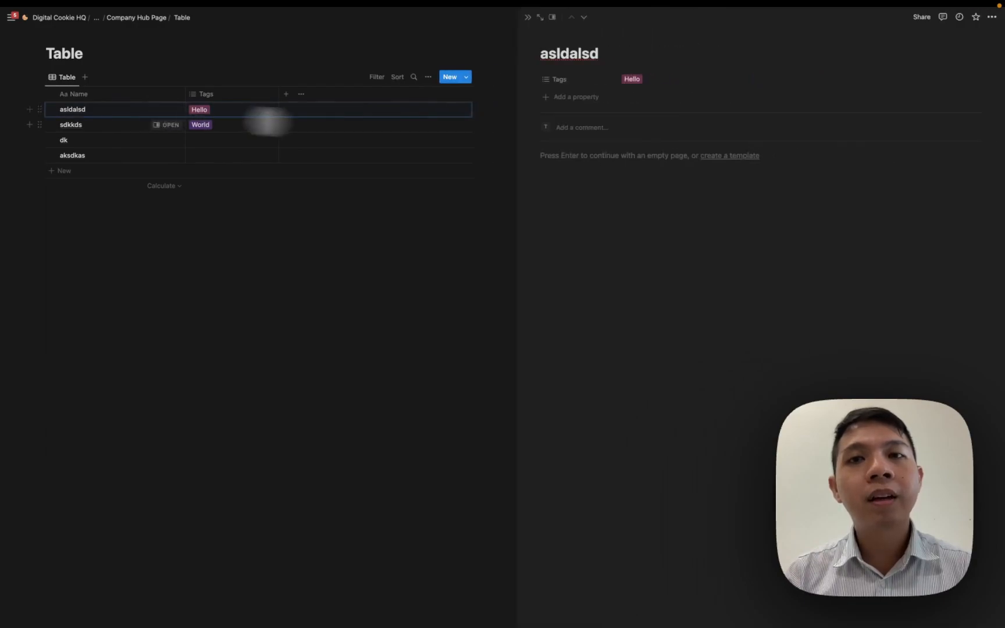
pyautogui.click(177, 125)
pyautogui.click(166, 124)
pyautogui.click(164, 139)
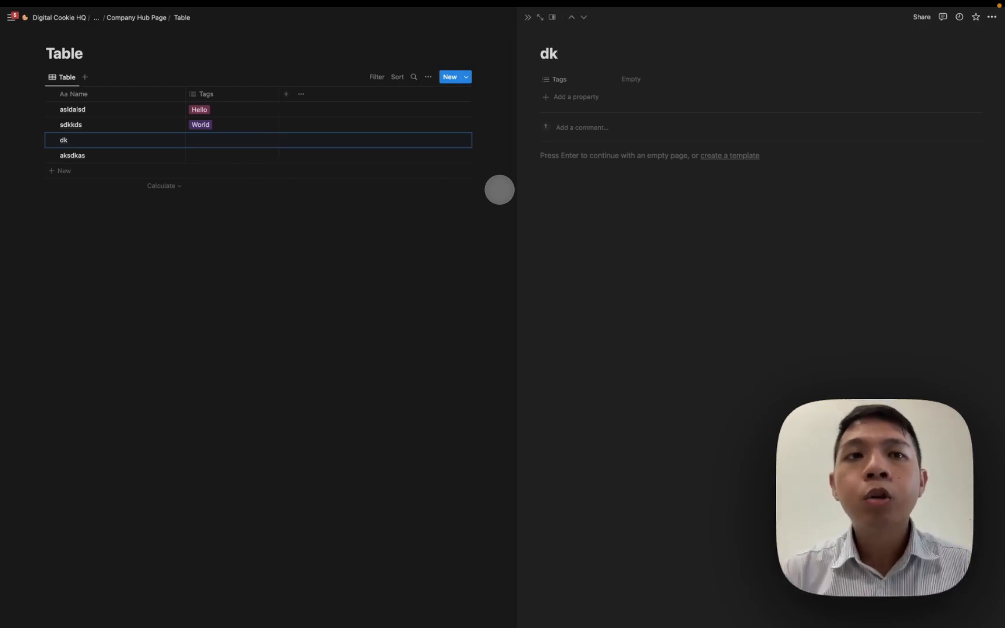
pyautogui.click(499, 190)
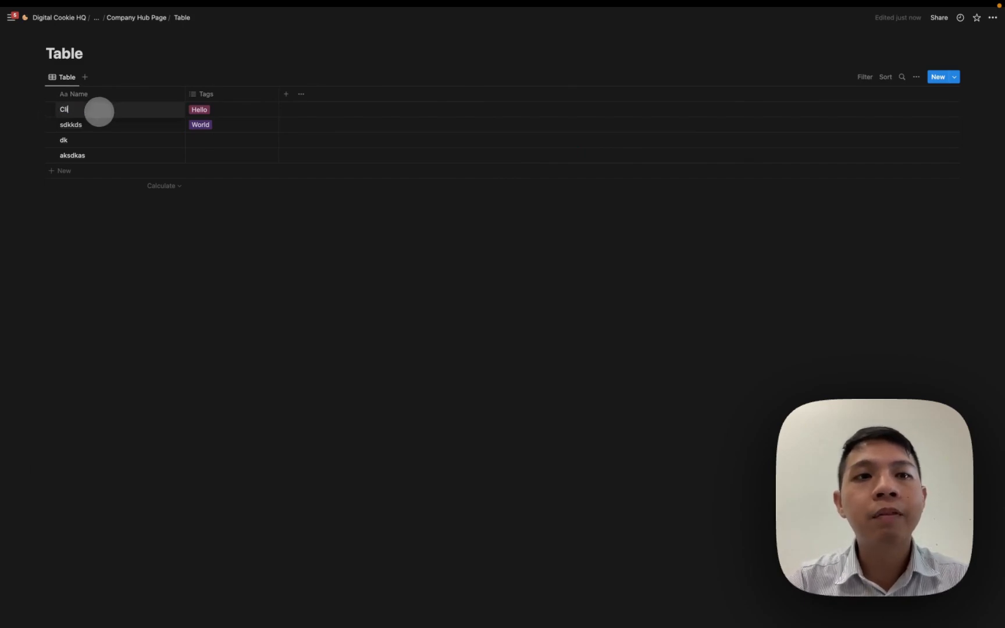
# Rename the four database entries "Client A", "Client B", "Client C" and "Client D".
pyautogui.write('A')
pyautogui.press('Down')
pyautogui.write('Client B')
pyautogui.press('Down')
pyautogui.write('Client C')
pyautogui.press('Down')
pyautogui.write('Client D')
pyautogui.press('Escape')
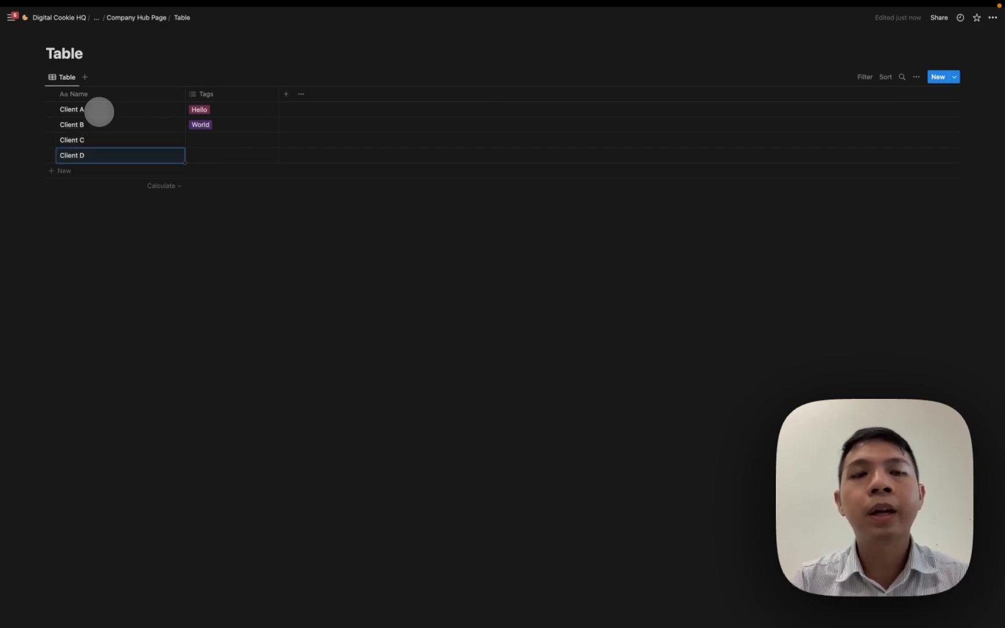
# Rename the Table database "Client Portal".
pyautogui.doubleClick(78, 58)
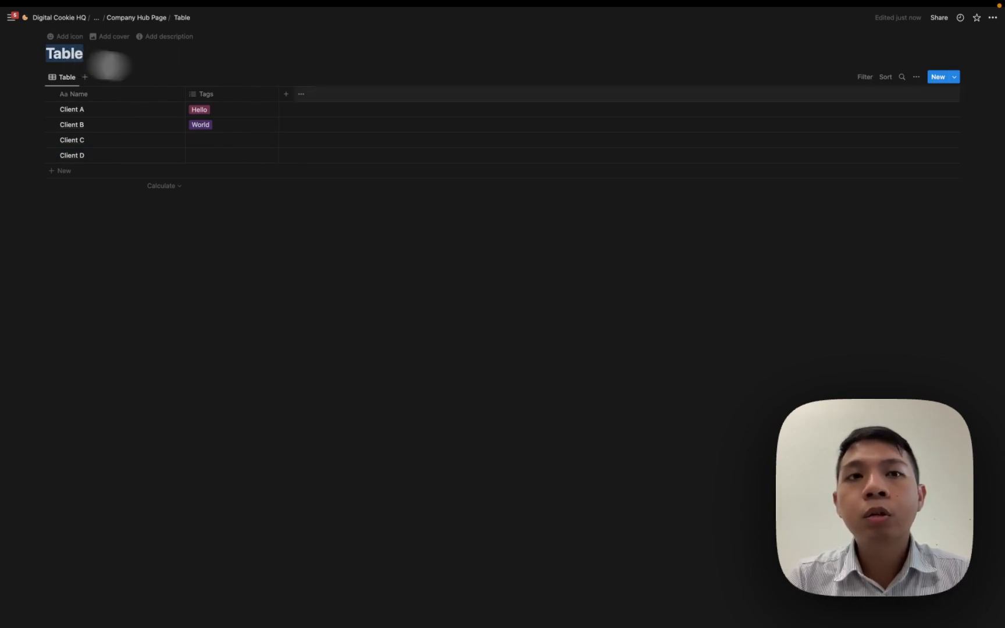
pyautogui.click(937, 18)
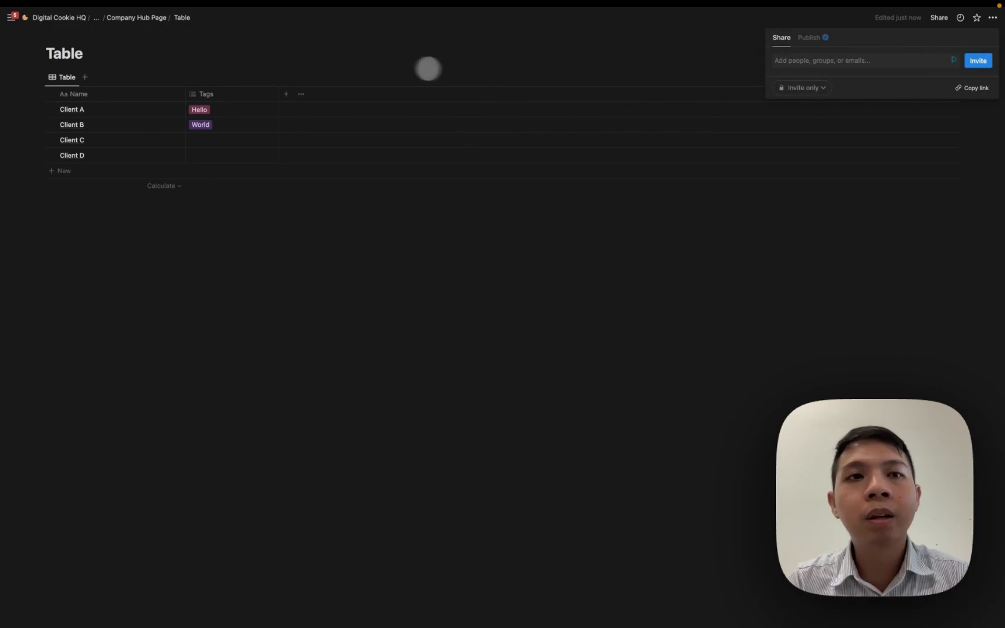
pyautogui.press('Escape')
pyautogui.write('Client Portal')
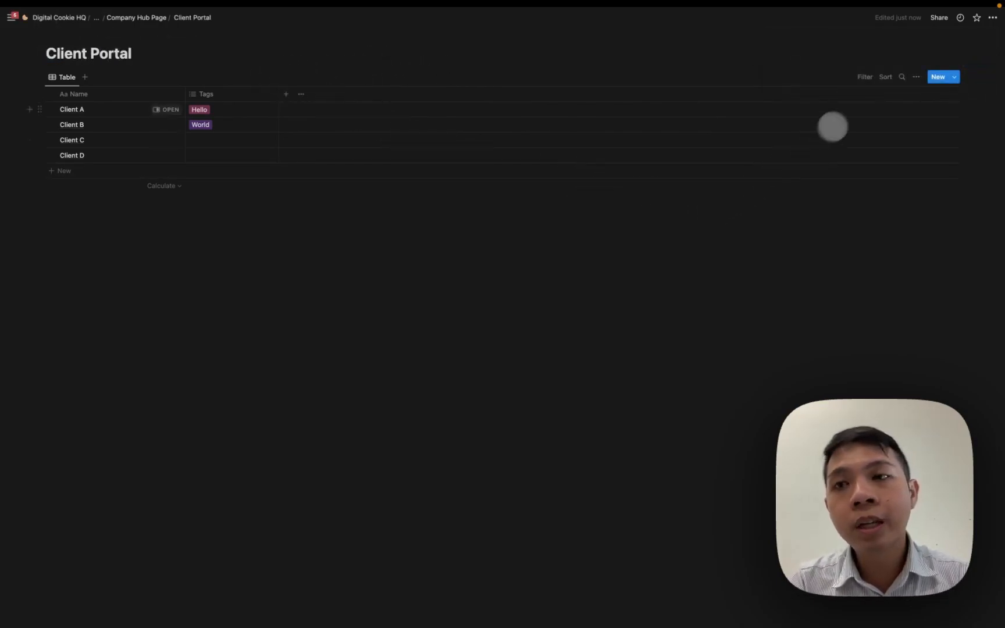
# Examine the sharing options of the Client Portal database and close them.
pyautogui.click(938, 18)
pyautogui.click(815, 65)
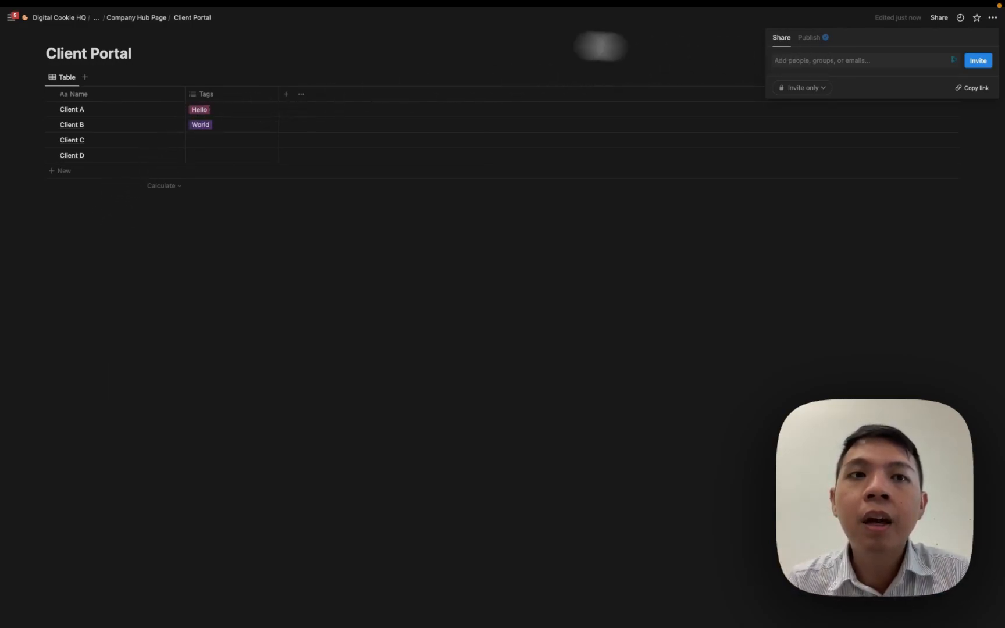
pyautogui.click(131, 120)
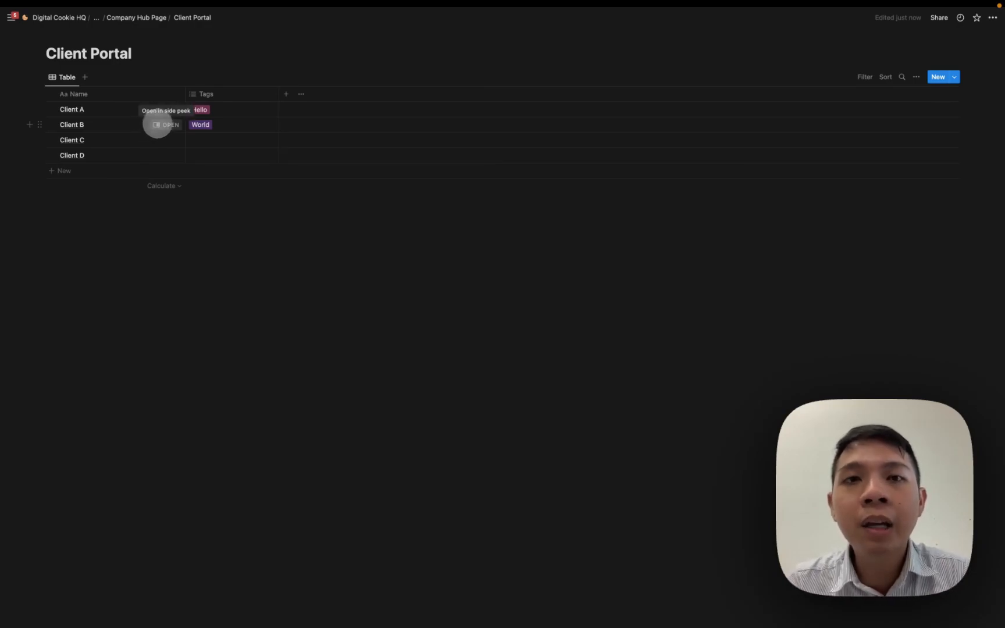
# Open the Client A entry in side peek and start it as an empty page.
pyautogui.click(164, 109)
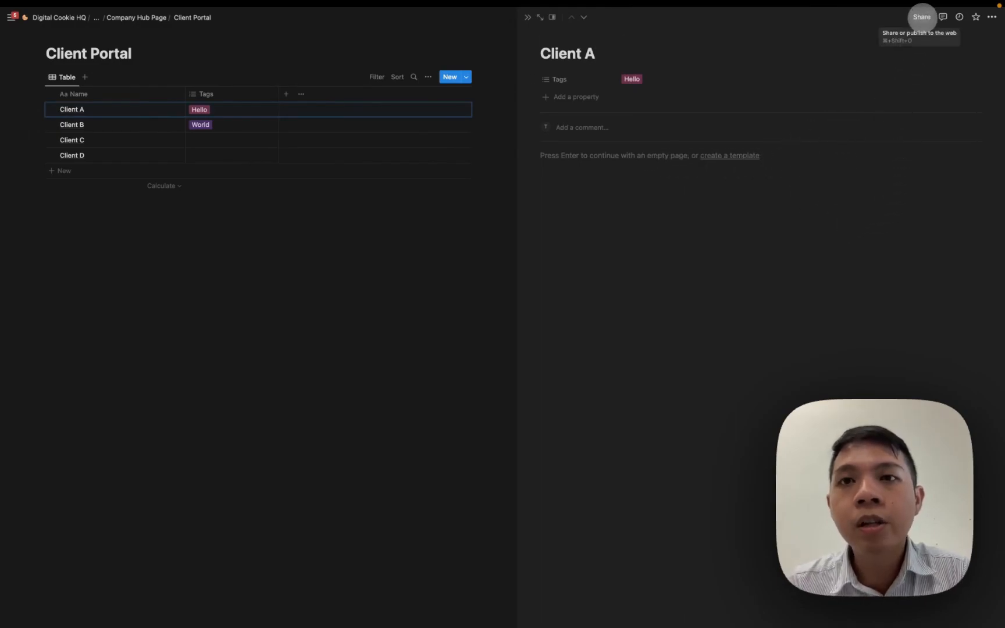
pyautogui.click(880, 171)
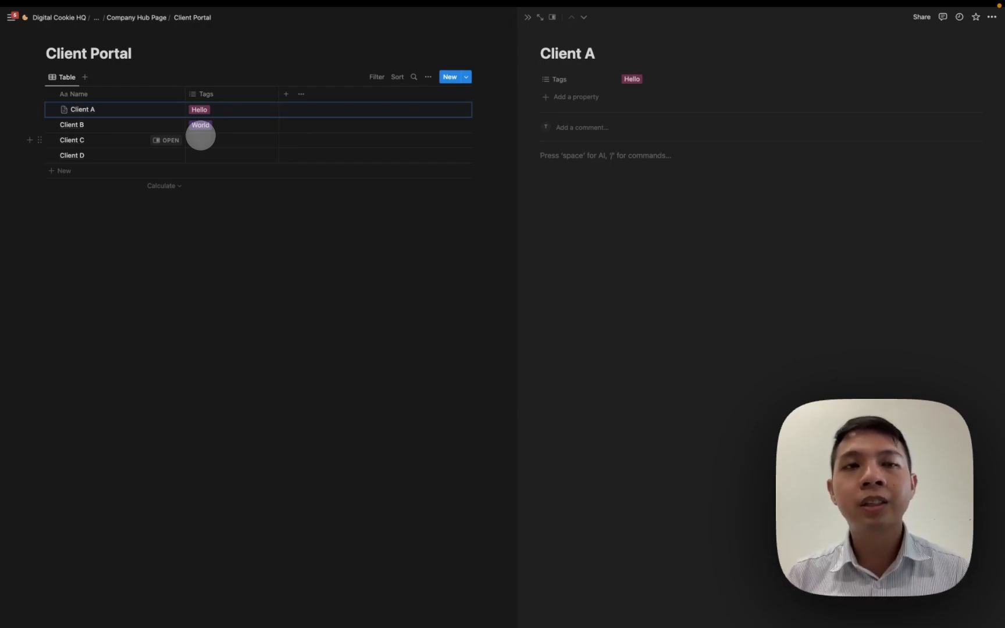
# Switch back to the Notion article's enlarged page structure diagram.
pyautogui.moveTo(24, 121)
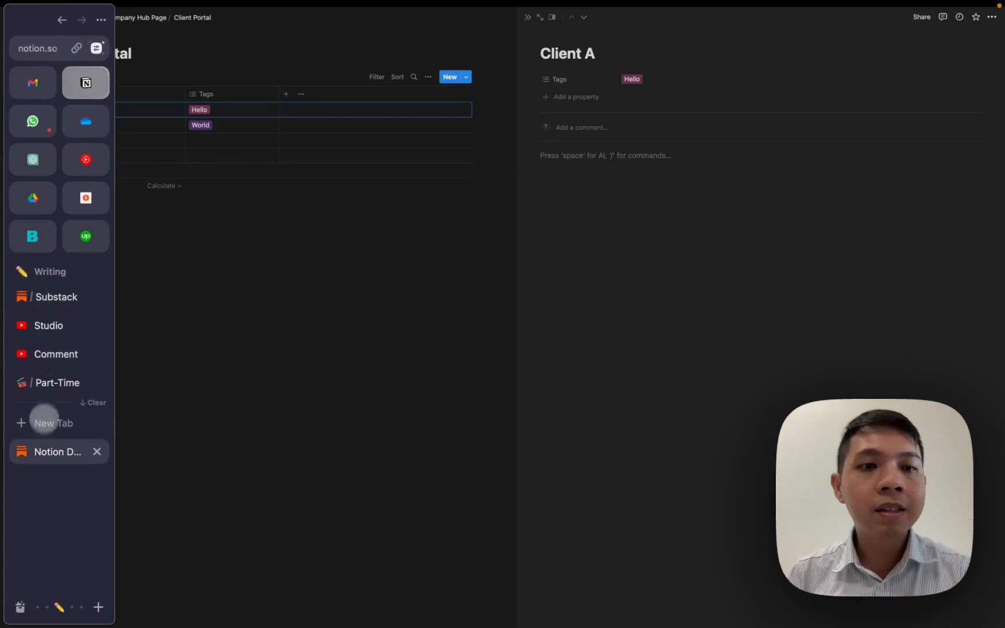
pyautogui.click(40, 451)
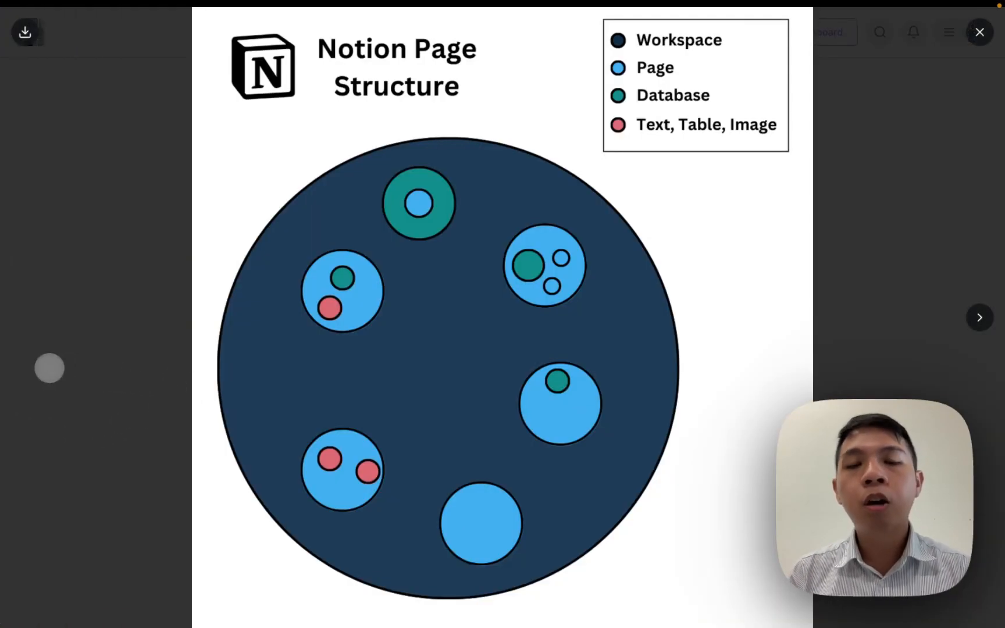